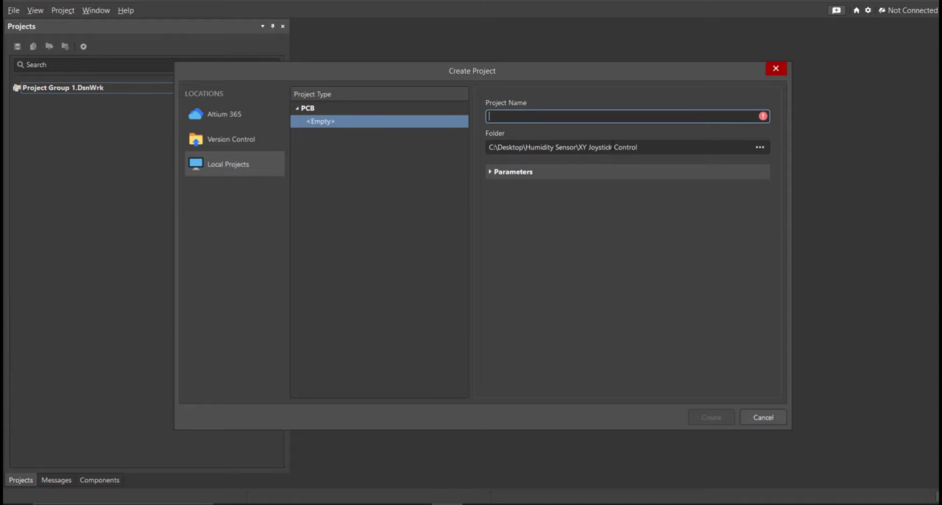
Create an empty local PCB project named XY Joystick Control in the existing Humidity Sensor\XY Joystick Control folder path.
{"action": "left_click", "coordinate": [651, 147]}
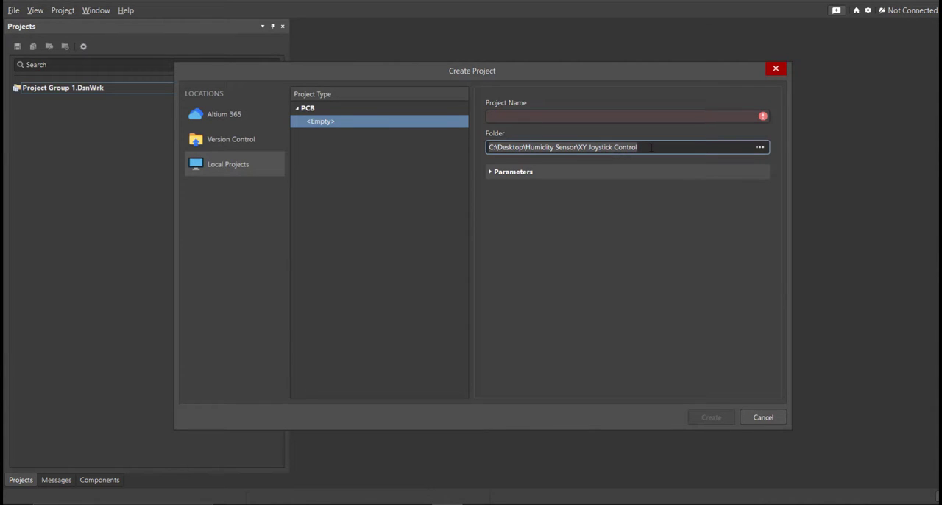
{"action": "left_click", "coordinate": [553, 116]}
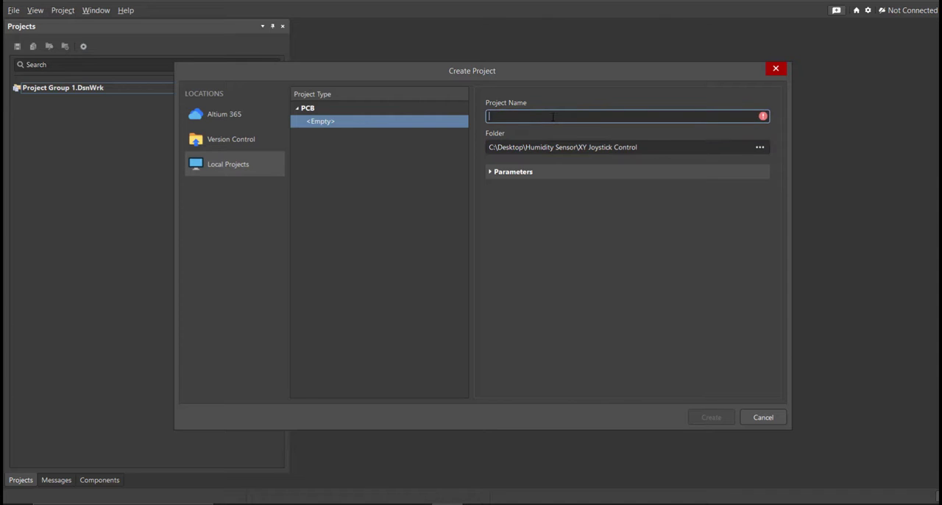
{"action": "type", "text": "XY Joystick Control"}
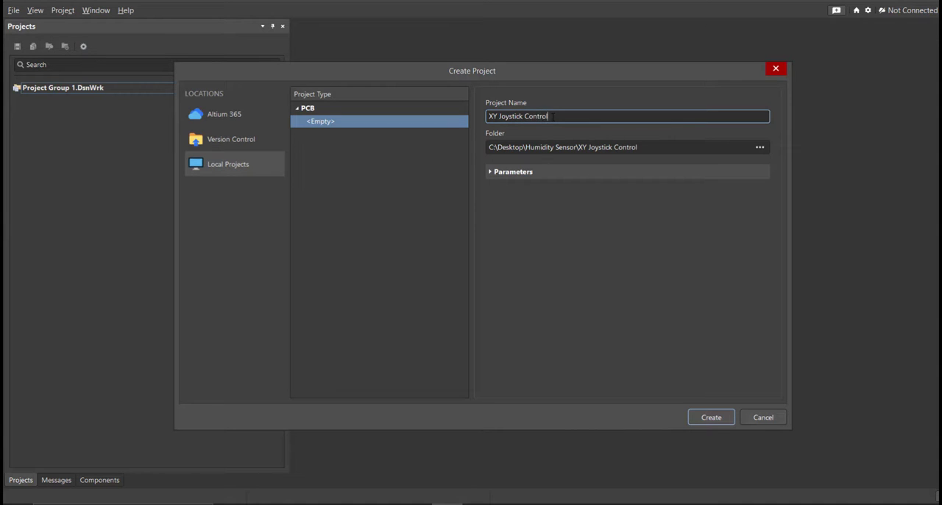
{"action": "left_click", "coordinate": [696, 417]}
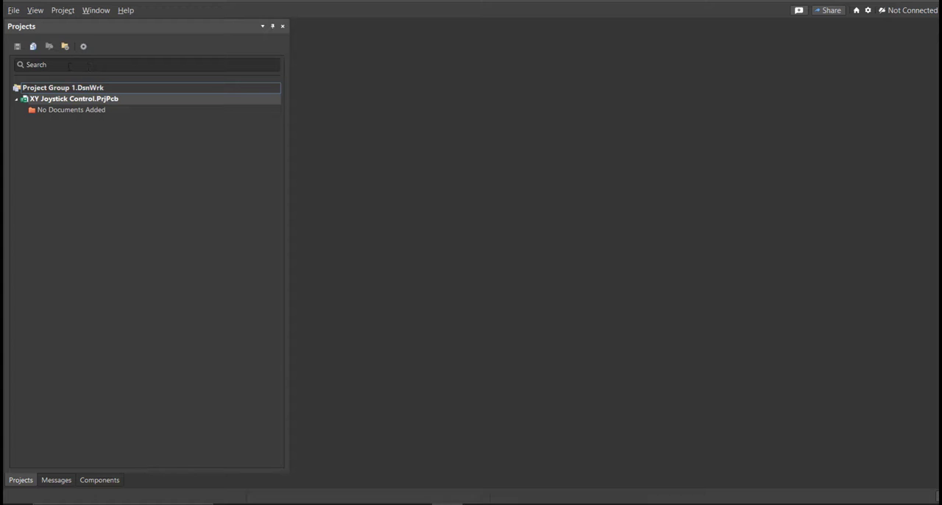
Add a new schematic sheet to the XY Joystick Control project.
{"action": "left_click", "coordinate": [13, 11]}
{"action": "mouse_move", "coordinate": [27, 43]}
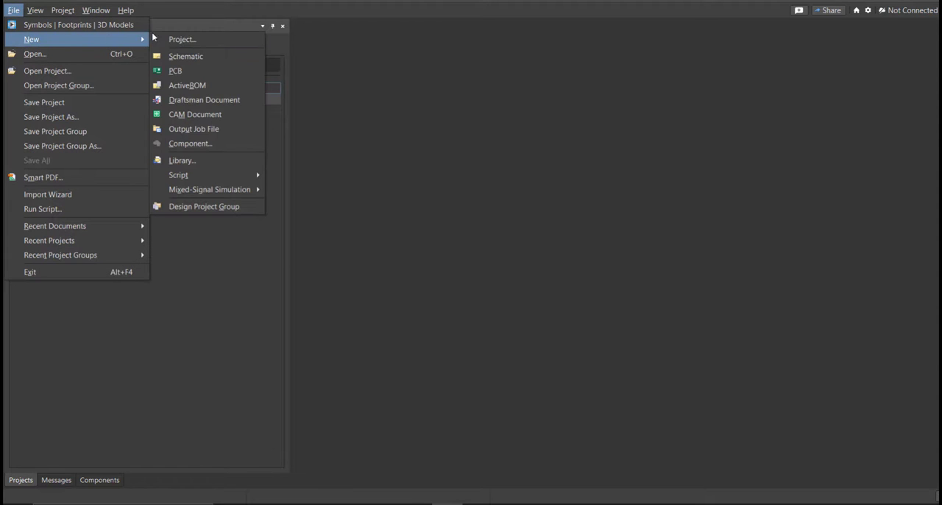
{"action": "left_click", "coordinate": [211, 52]}
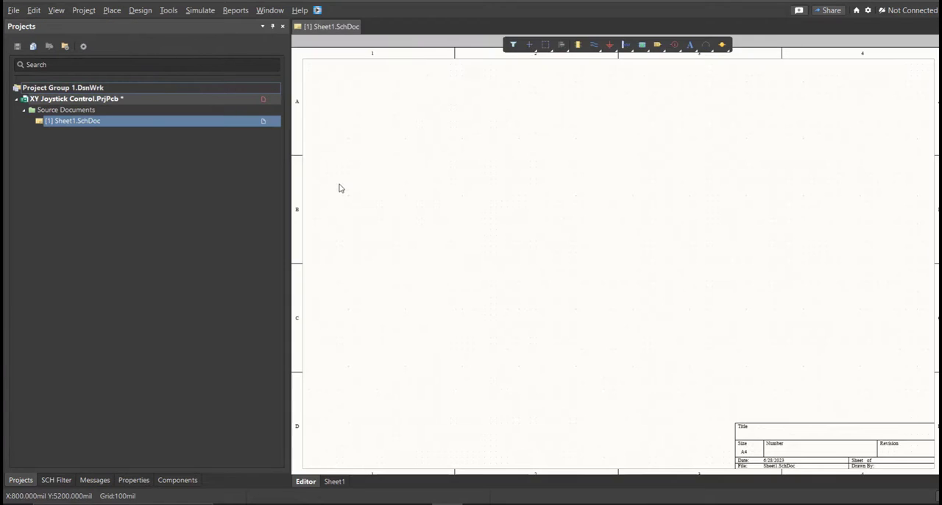
{"action": "mouse_move", "coordinate": [447, 220]}
{"action": "right_mouse_down"}
{"action": "mouse_move", "coordinate": [444, 229]}
{"action": "mouse_move", "coordinate": [448, 214]}
{"action": "right_mouse_up"}
{"action": "middle_click_drag", "start_coordinate": [448, 214], "coordinate": [448, 214]}
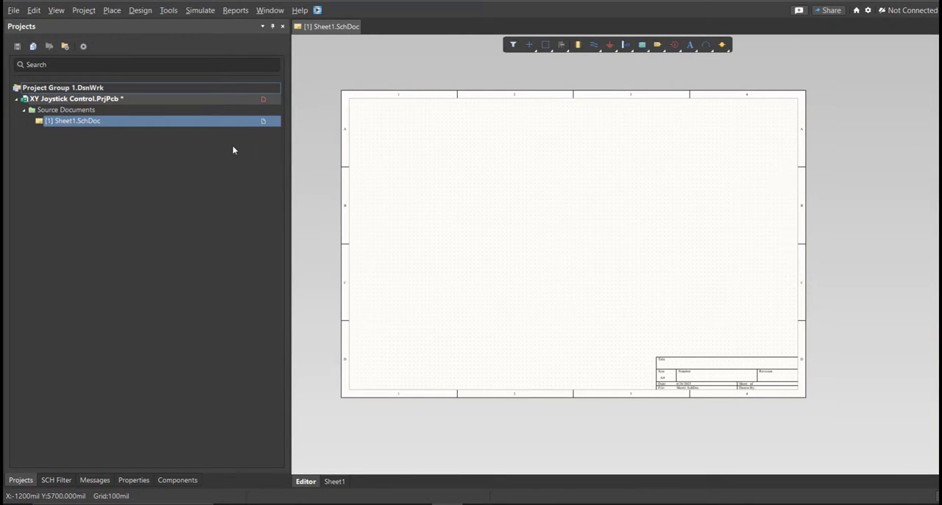
Save the new schematic sheet as XY Joystick Control.SchDoc in the project folder.
{"action": "right_click", "coordinate": [183, 125]}
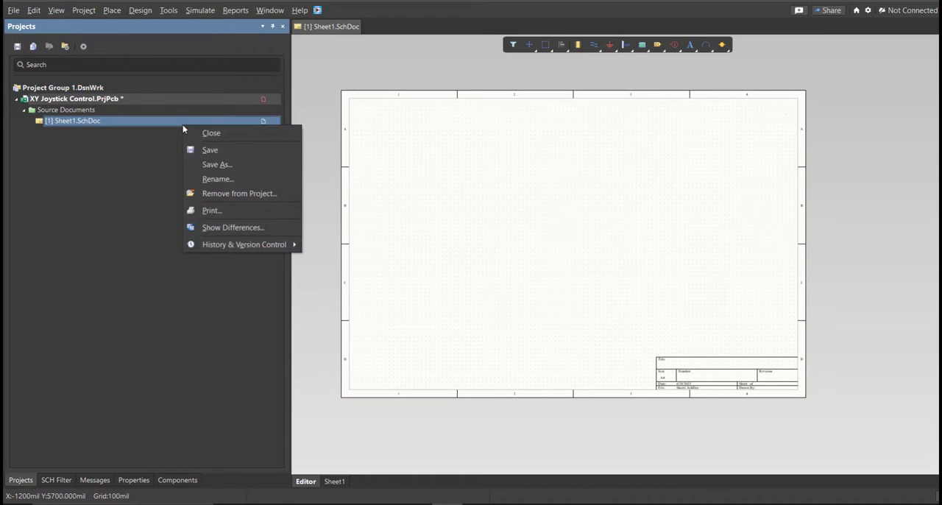
{"action": "left_click", "coordinate": [223, 151]}
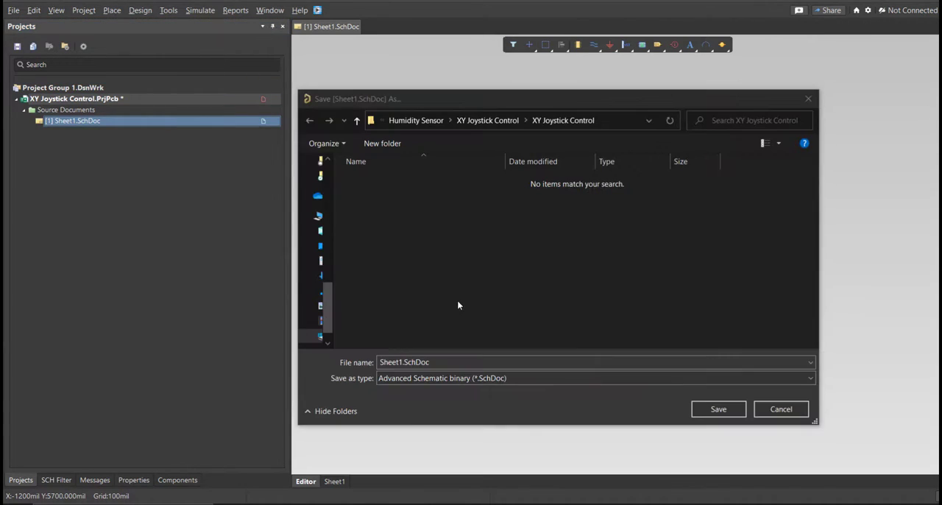
{"action": "left_click", "coordinate": [392, 362]}
{"action": "double_click", "coordinate": [397, 362]}
{"action": "type", "text": "XY Joystick Control"}
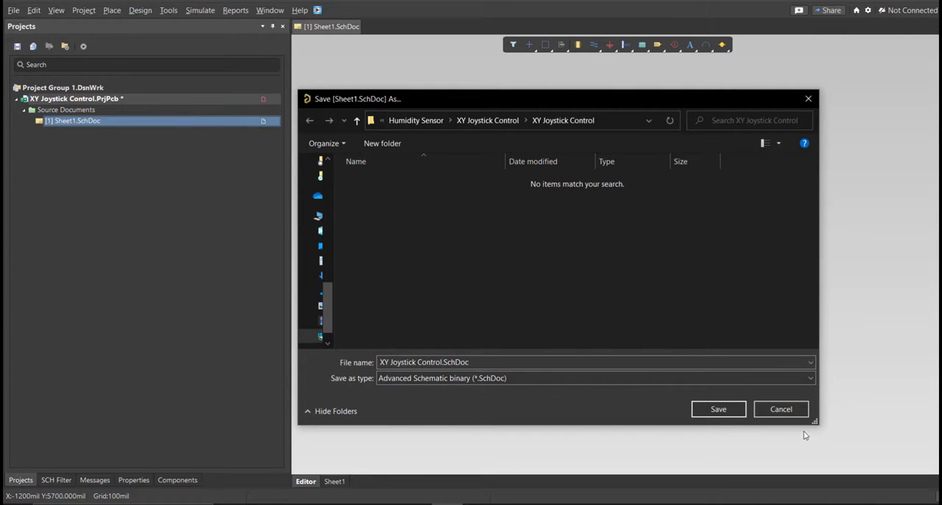
{"action": "left_click", "coordinate": [735, 409]}
Create a new file-based schematic library in the project.
{"action": "left_click", "coordinate": [13, 10]}
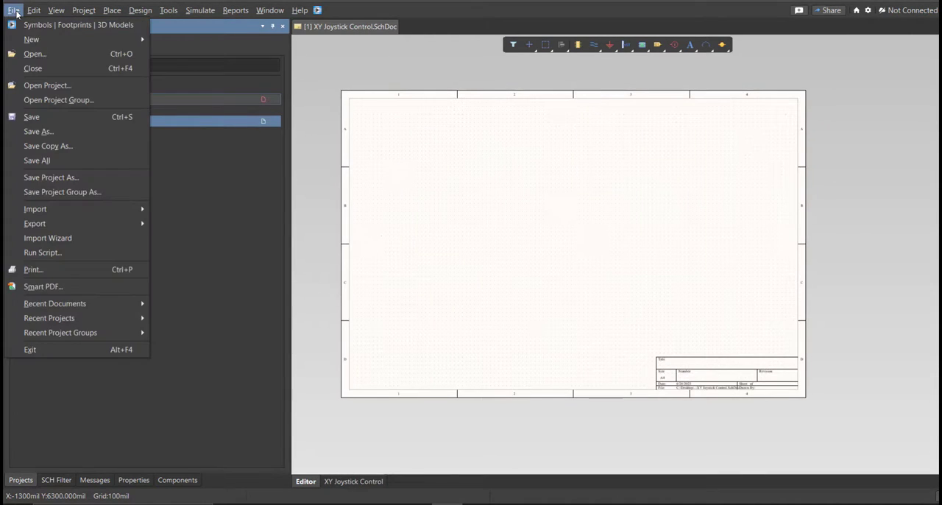
{"action": "mouse_move", "coordinate": [92, 40]}
{"action": "left_click", "coordinate": [193, 168]}
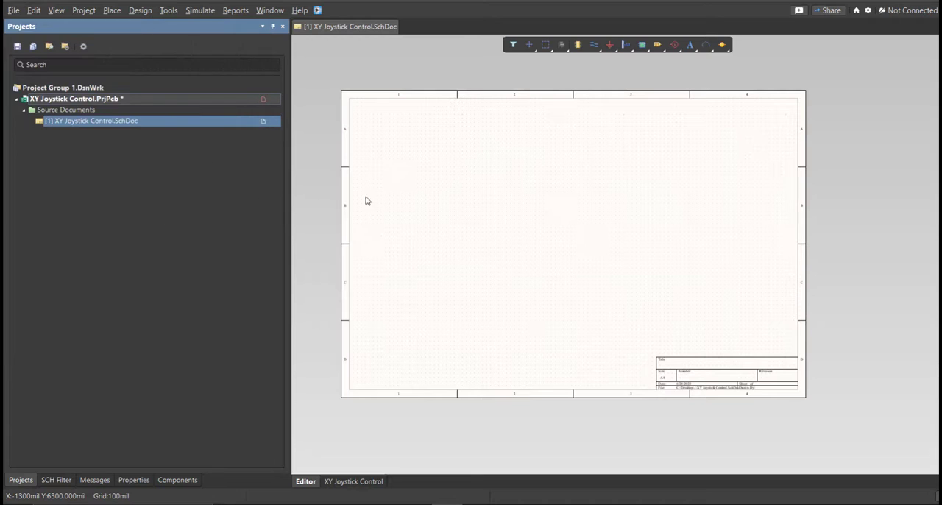
{"action": "left_click", "coordinate": [465, 279]}
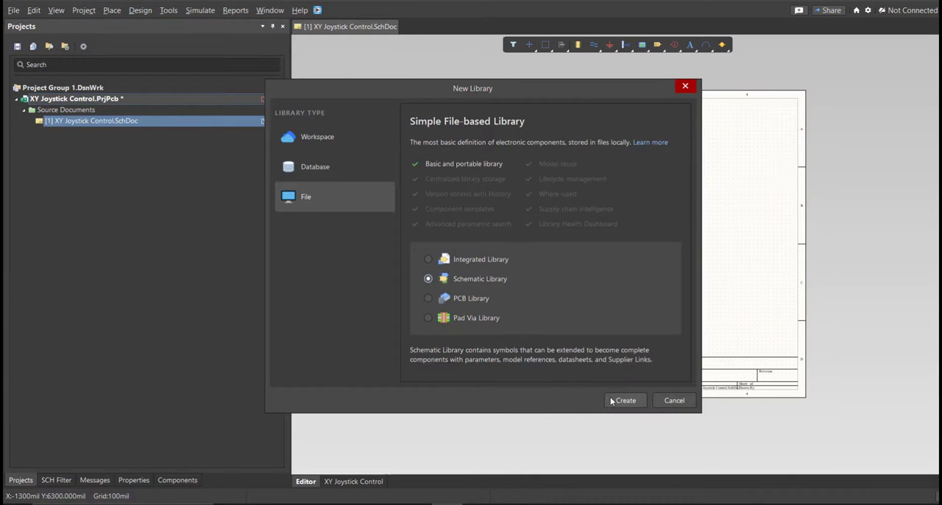
{"action": "left_click", "coordinate": [625, 400]}
Save the new schematic library as XY Joystick Control in the project folder.
{"action": "key", "text": "f"}
{"action": "key", "text": "a"}
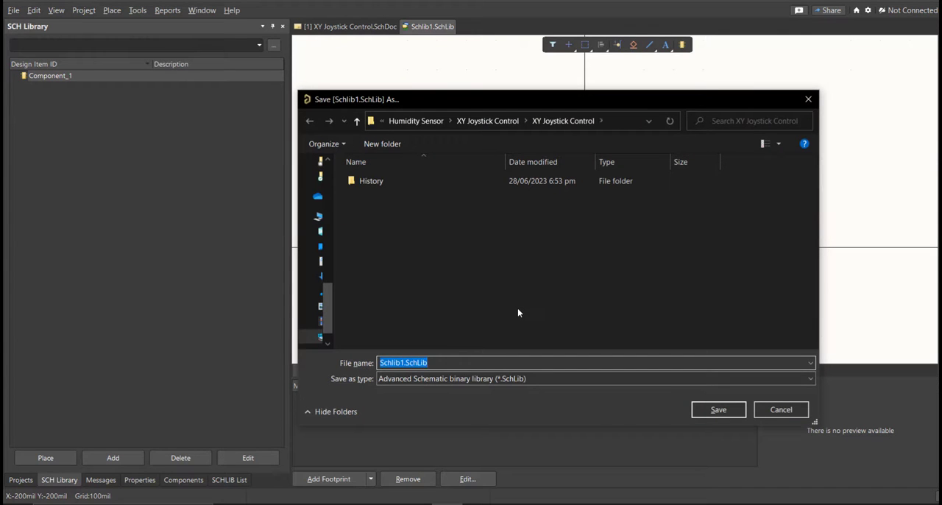
{"action": "type", "text": "XY Joystick Control"}
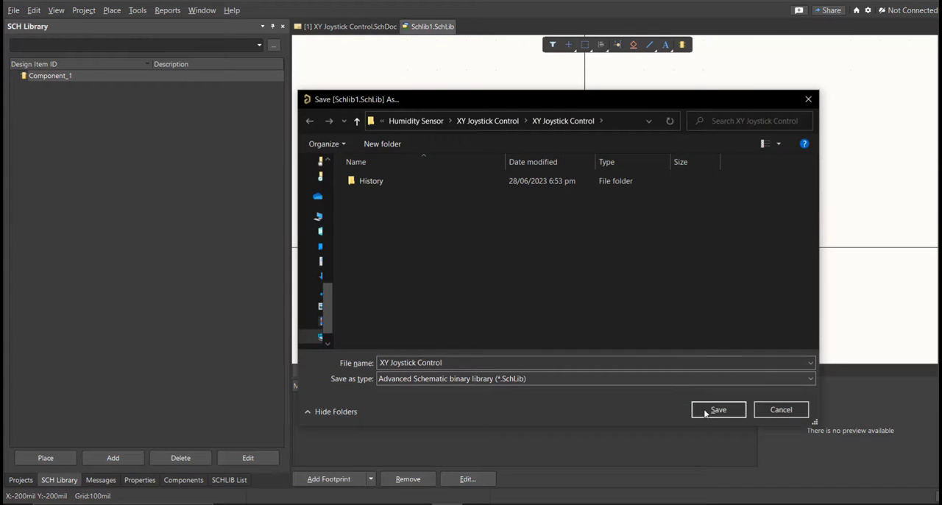
{"action": "left_click", "coordinate": [705, 411]}
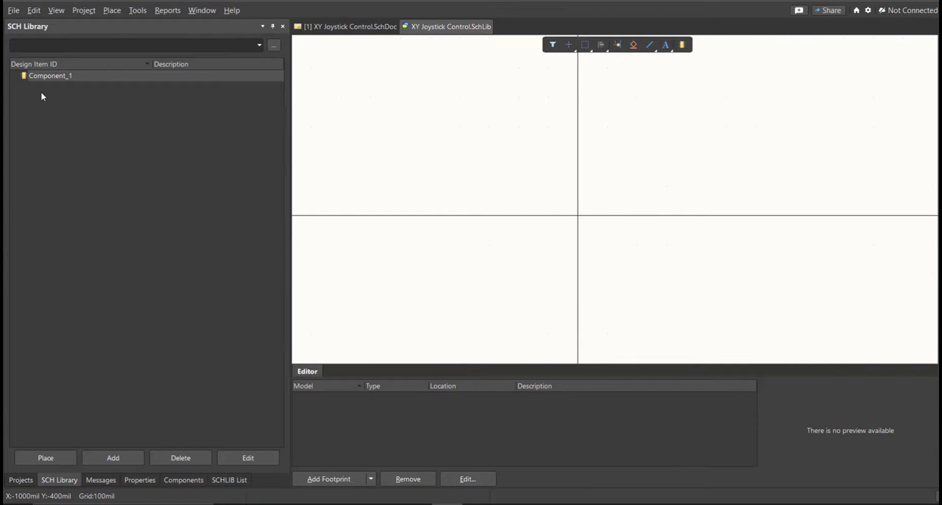
Create a new file-based PCB library in the project.
{"action": "left_click", "coordinate": [13, 10]}
{"action": "mouse_move", "coordinate": [21, 39]}
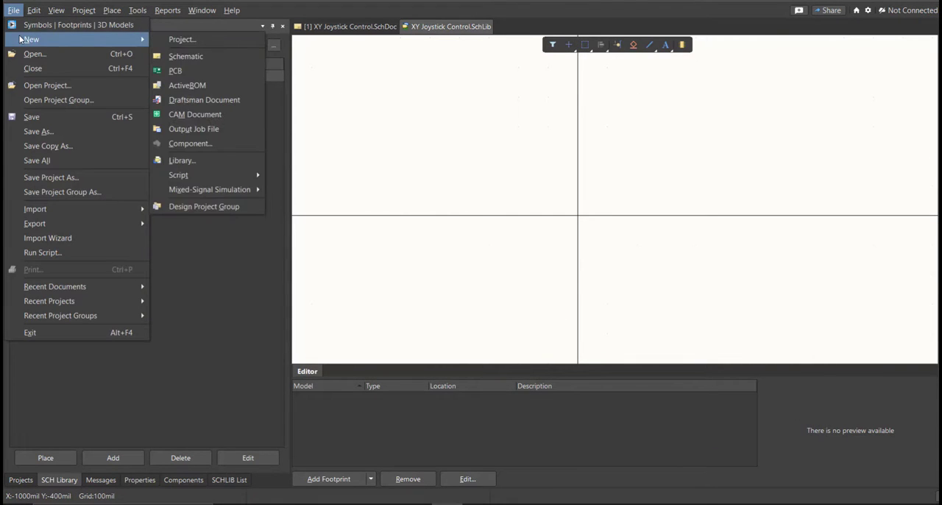
{"action": "left_click", "coordinate": [216, 168]}
{"action": "left_click", "coordinate": [429, 299]}
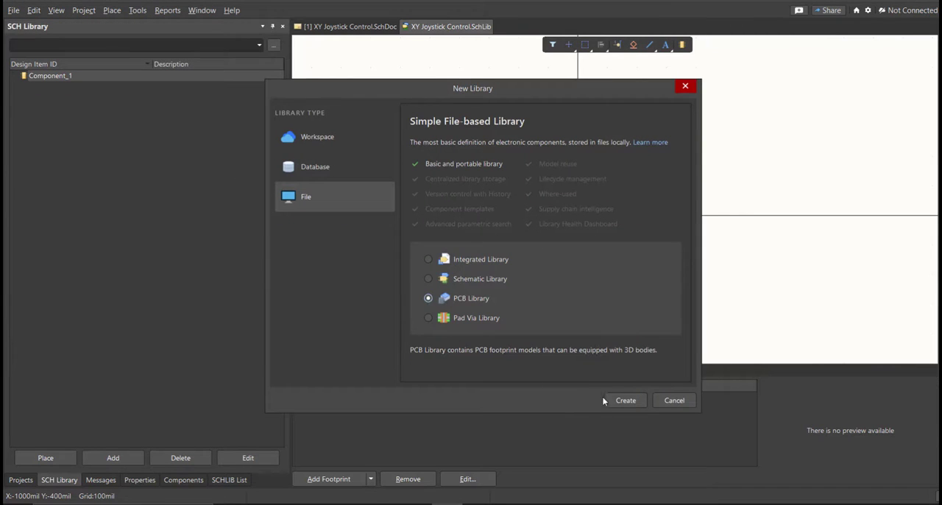
{"action": "key", "text": "Return"}
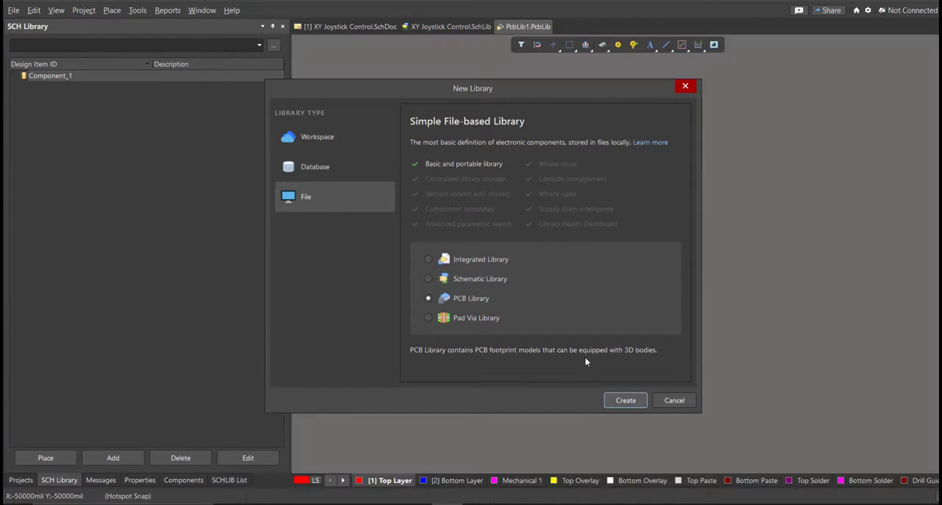
{"action": "mouse_move", "coordinate": [517, 246]}
{"action": "right_mouse_down"}
{"action": "mouse_move", "coordinate": [456, 184]}
{"action": "mouse_move", "coordinate": [448, 223]}
{"action": "mouse_move", "coordinate": [482, 255]}
{"action": "right_mouse_up"}
{"action": "scroll", "coordinate": [469, 221], "scroll_direction": "down", "scroll_amount": 2, "text": "ctrl"}
Save the new PCB library as XY Joystick Control in the project folder.
{"action": "left_click", "coordinate": [49, 479]}
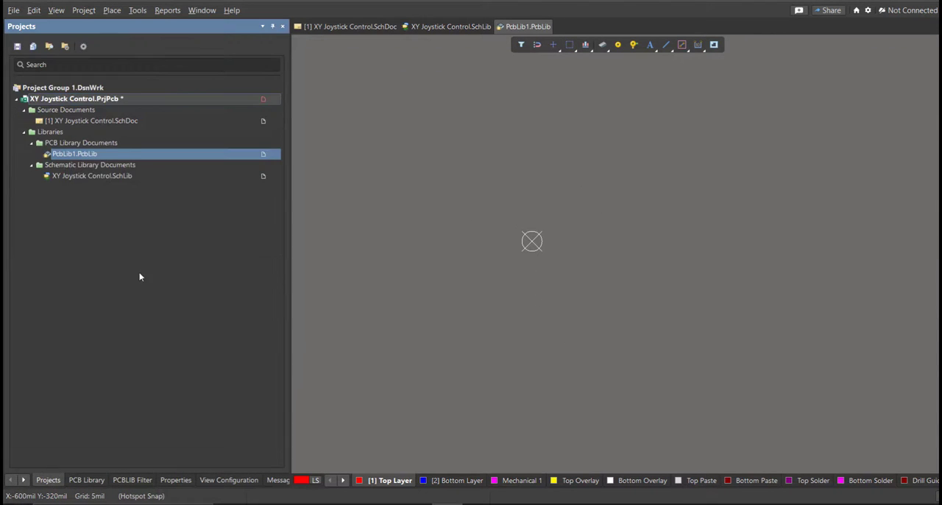
{"action": "right_click", "coordinate": [162, 154]}
{"action": "left_click", "coordinate": [197, 187]}
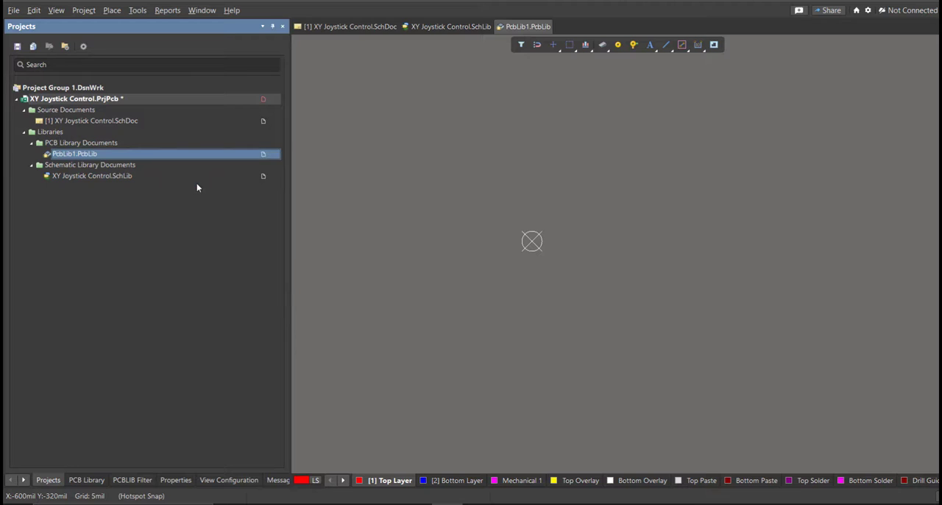
{"action": "type", "text": "XY Joystick Control"}
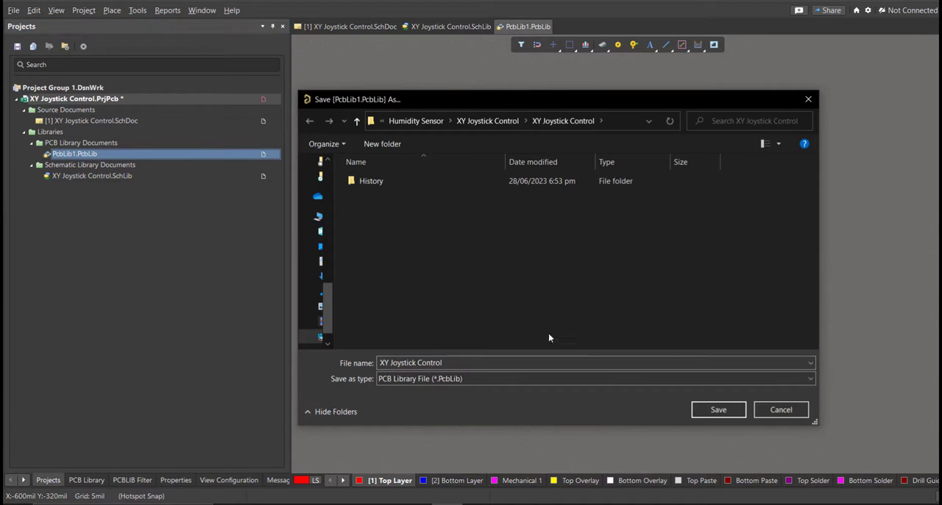
{"action": "left_click", "coordinate": [701, 411]}
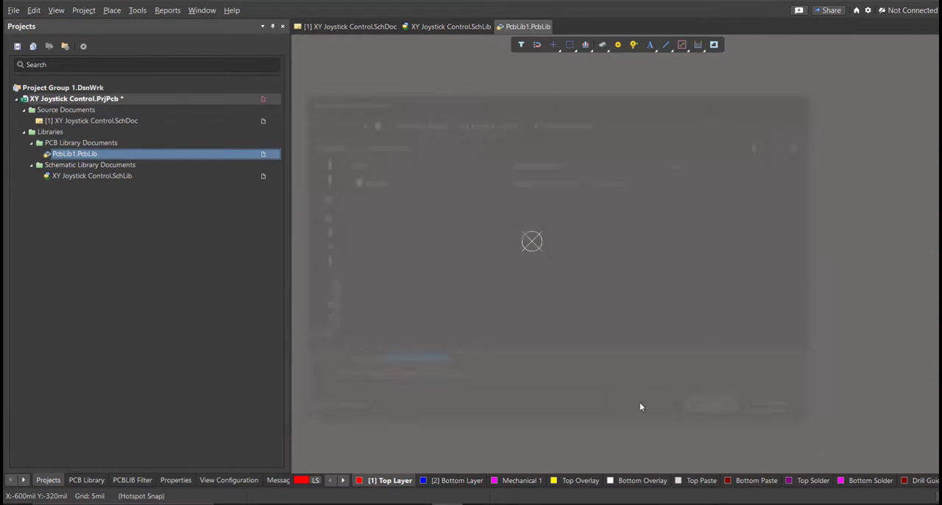
Save the XY Joystick Control project and open its schematic sheet.
{"action": "right_click", "coordinate": [154, 101]}
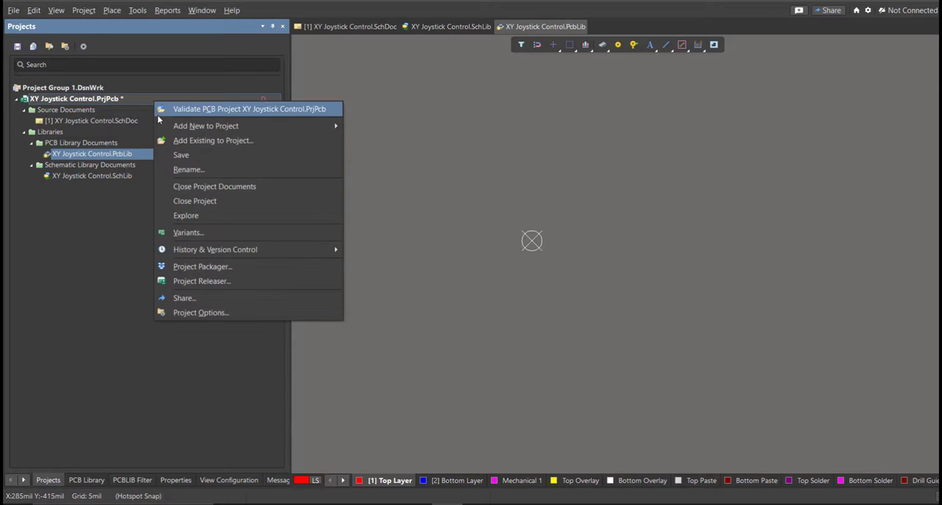
{"action": "left_click", "coordinate": [189, 158]}
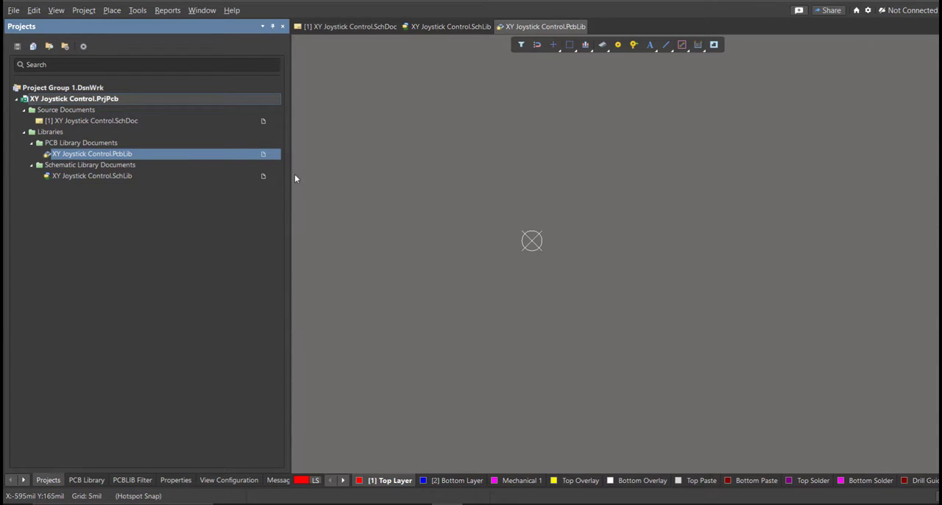
{"action": "left_click", "coordinate": [211, 121]}
{"action": "mouse_move", "coordinate": [490, 168]}
{"action": "right_mouse_down"}
{"action": "mouse_move", "coordinate": [473, 158]}
{"action": "mouse_move", "coordinate": [522, 168]}
{"action": "mouse_move", "coordinate": [490, 181]}
{"action": "mouse_move", "coordinate": [470, 155]}
{"action": "mouse_move", "coordinate": [478, 162]}
{"action": "right_mouse_up"}
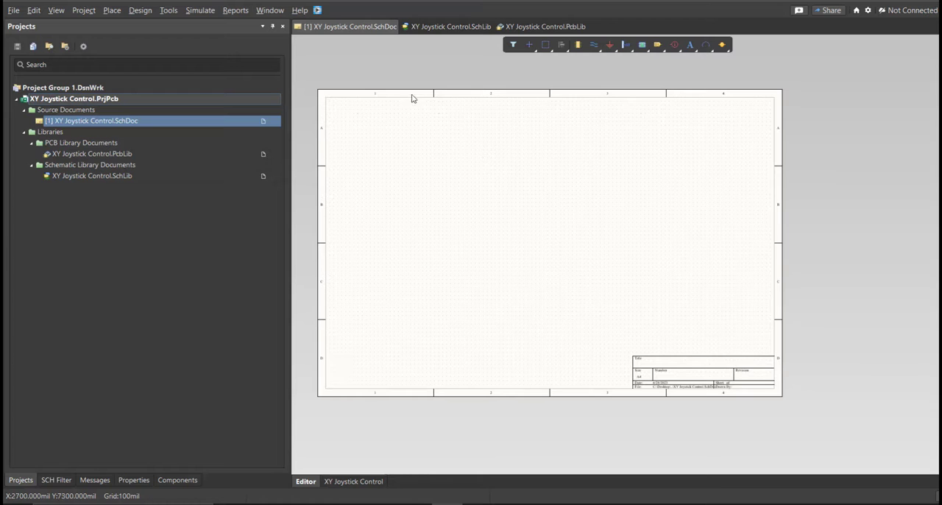
Open the Altium Library Loader, then switch to the Excel parts list and copy the terminal block's manufacturer part number TB002-500-02BE.
{"action": "left_click", "coordinate": [317, 11]}
{"action": "left_click_drag", "start_coordinate": [124, 12], "coordinate": [417, 114]}
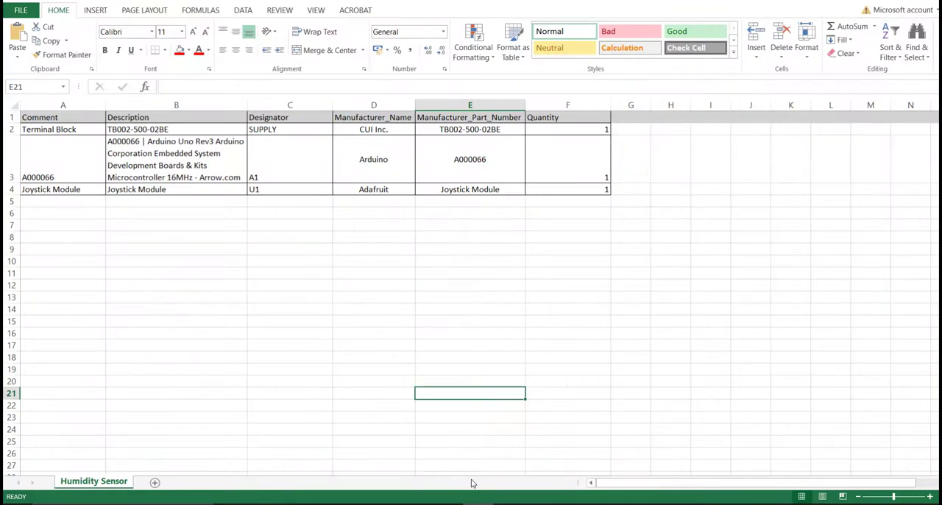
{"action": "left_click", "coordinate": [329, 343]}
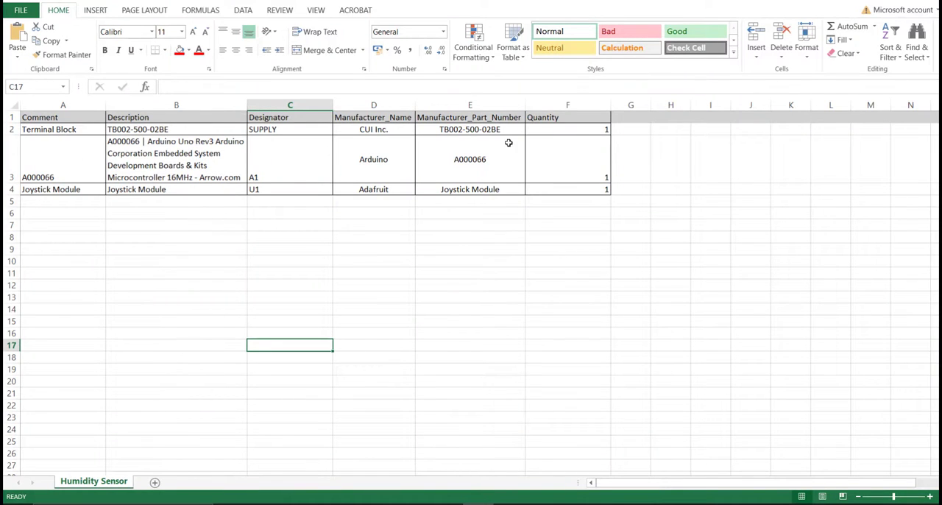
{"action": "left_click_drag", "start_coordinate": [473, 132], "coordinate": [490, 187]}
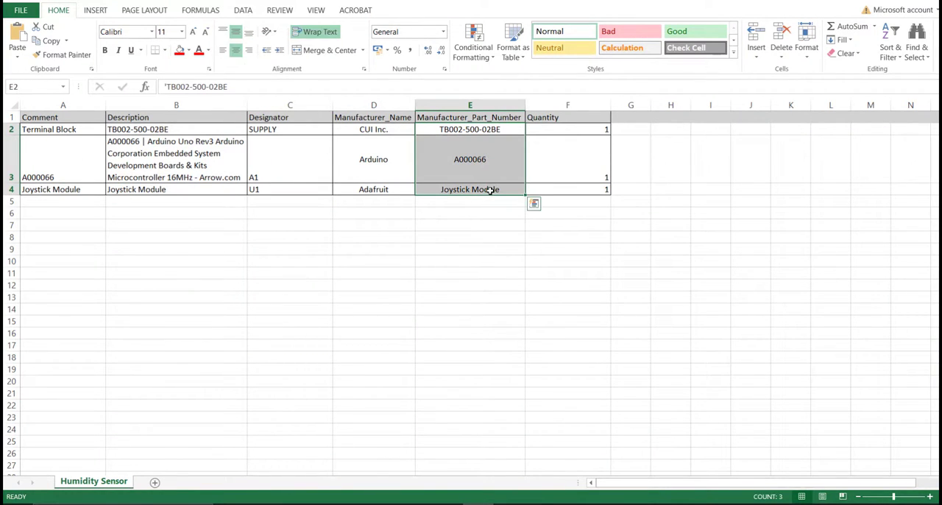
{"action": "double_click", "coordinate": [502, 128]}
{"action": "left_click_drag", "start_coordinate": [504, 129], "coordinate": [441, 129]}
{"action": "key", "text": "ctrl+c"}
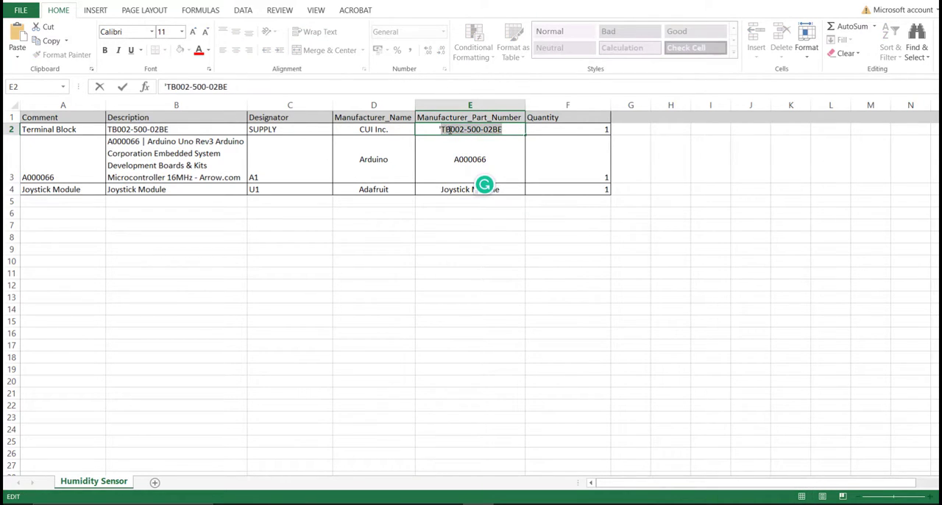
Switch back to Altium Designer, search the Library Loader for TB002-500-02BE and add the CUI Devices terminal block to the design.
{"action": "left_click", "coordinate": [448, 503]}
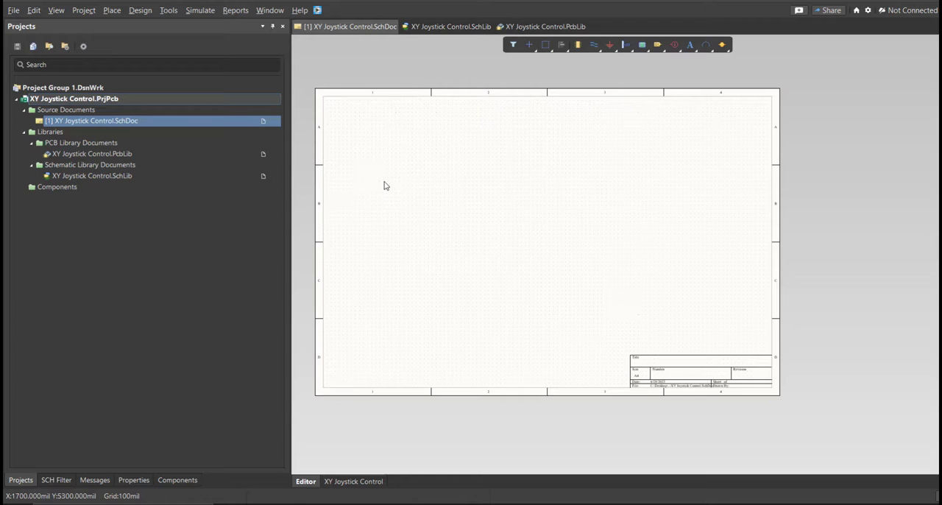
{"action": "left_click", "coordinate": [317, 10]}
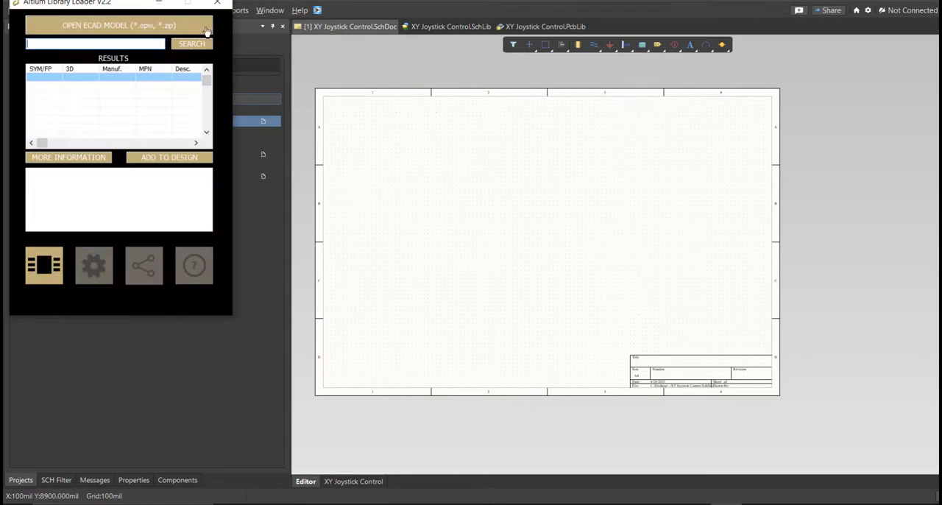
{"action": "key", "text": "ctrl+v"}
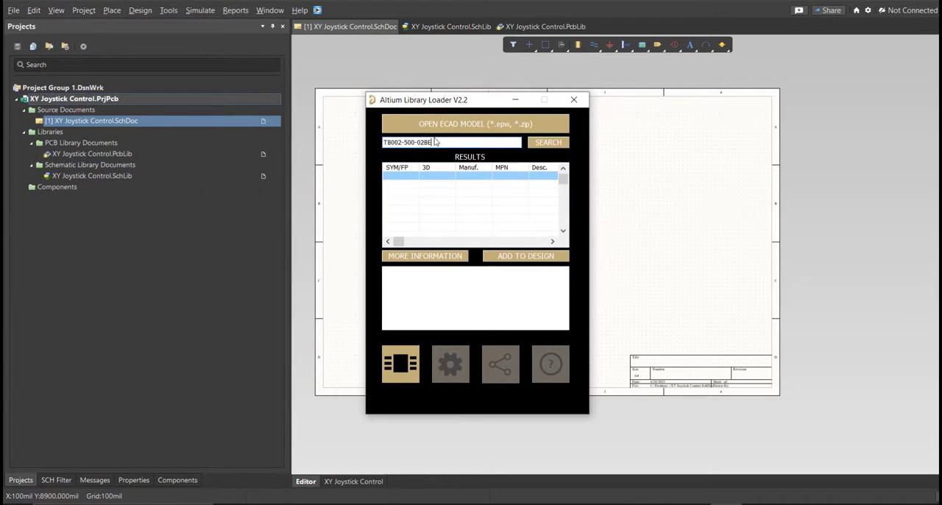
{"action": "left_click", "coordinate": [535, 144]}
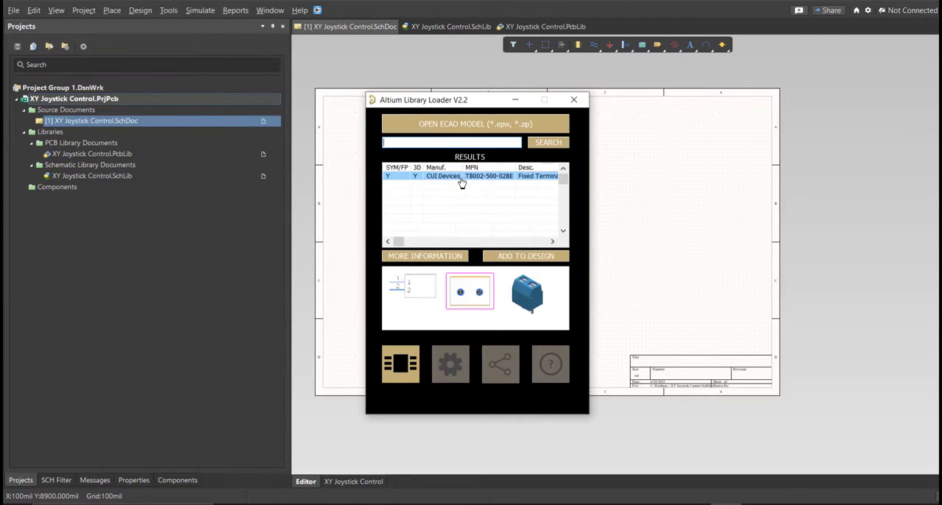
{"action": "left_click", "coordinate": [498, 257]}
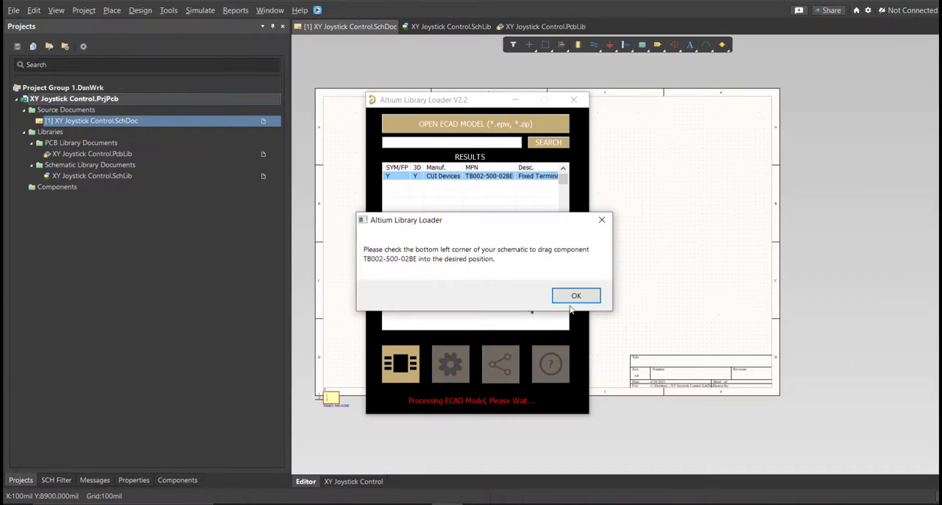
Place the loaded TB002-500-02BE symbol on the schematic sheet and display the component in the XY Joystick Control schematic library.
{"action": "left_click", "coordinate": [572, 298]}
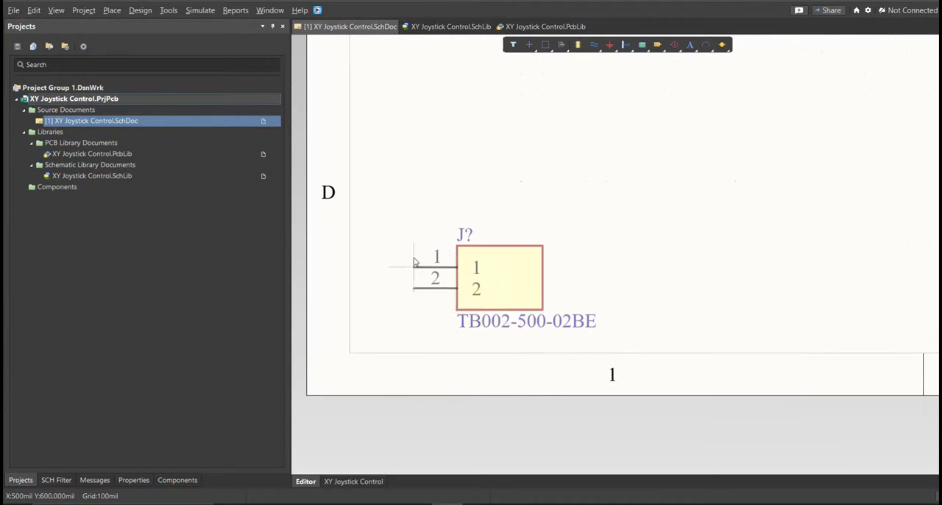
{"action": "left_click", "coordinate": [439, 27]}
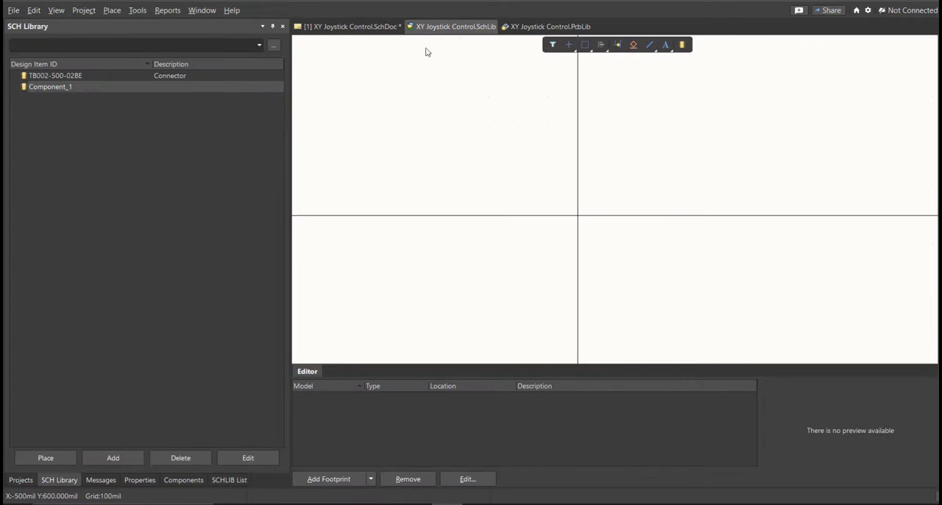
{"action": "left_click", "coordinate": [114, 77]}
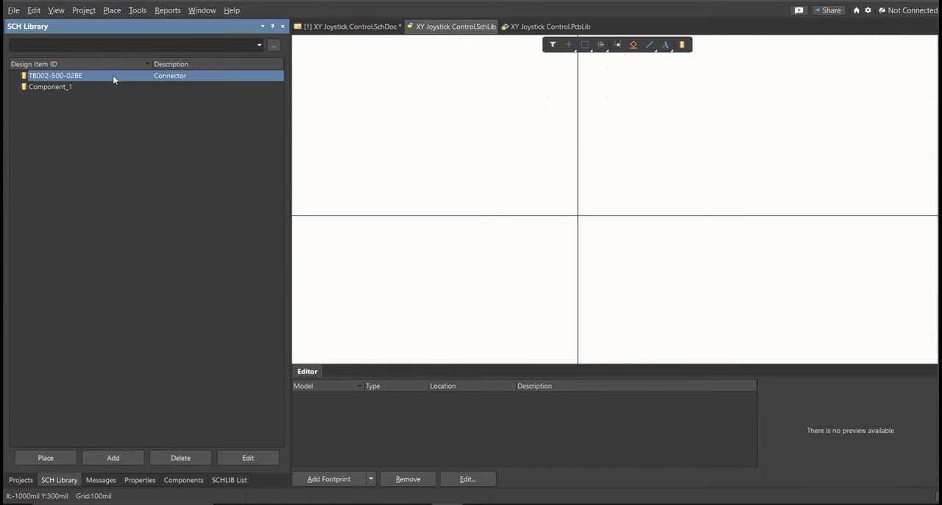
{"action": "scroll", "coordinate": [488, 244], "scroll_direction": "down", "scroll_amount": 5, "text": "ctrl"}
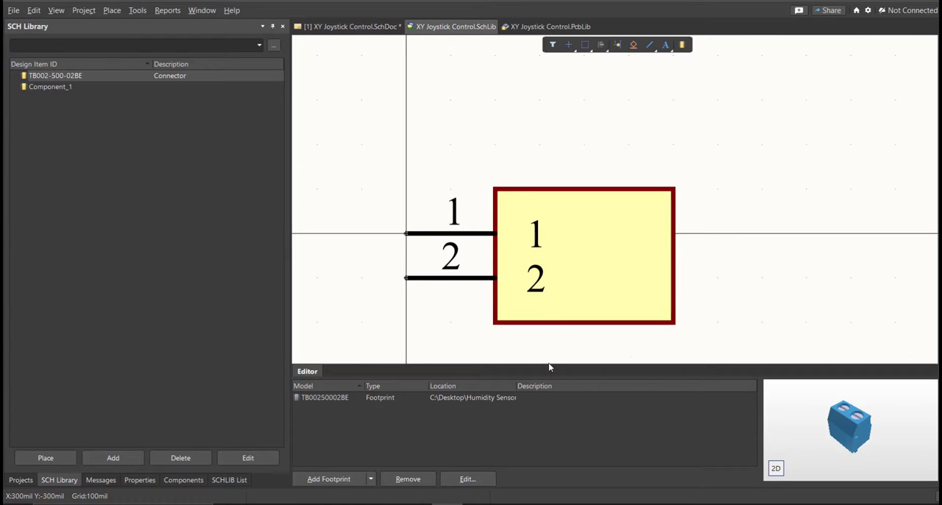
{"action": "right_click_drag", "start_coordinate": [524, 338], "coordinate": [516, 320]}
{"action": "scroll", "coordinate": [452, 316], "scroll_direction": "up", "scroll_amount": 1, "text": "ctrl"}
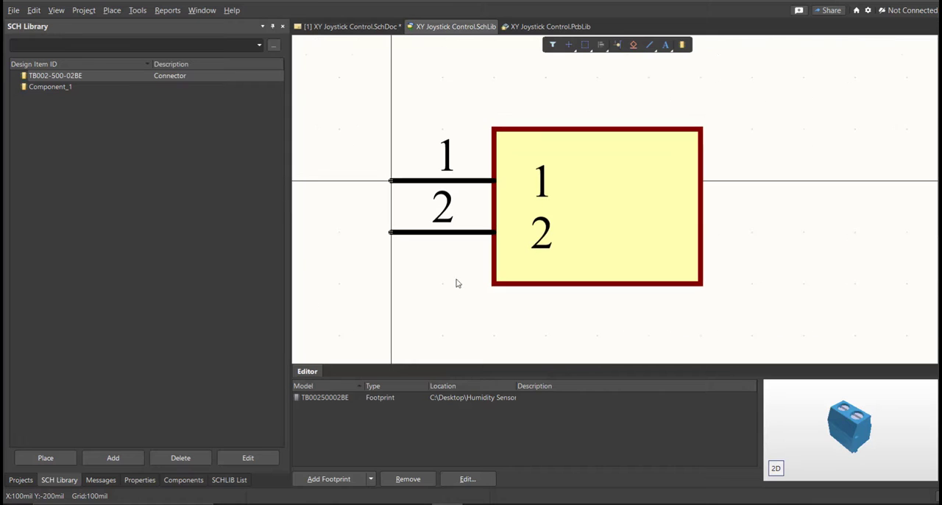
Set the comment of the TB002-500-02BE library component to Terminal Block.
{"action": "double_click", "coordinate": [59, 77]}
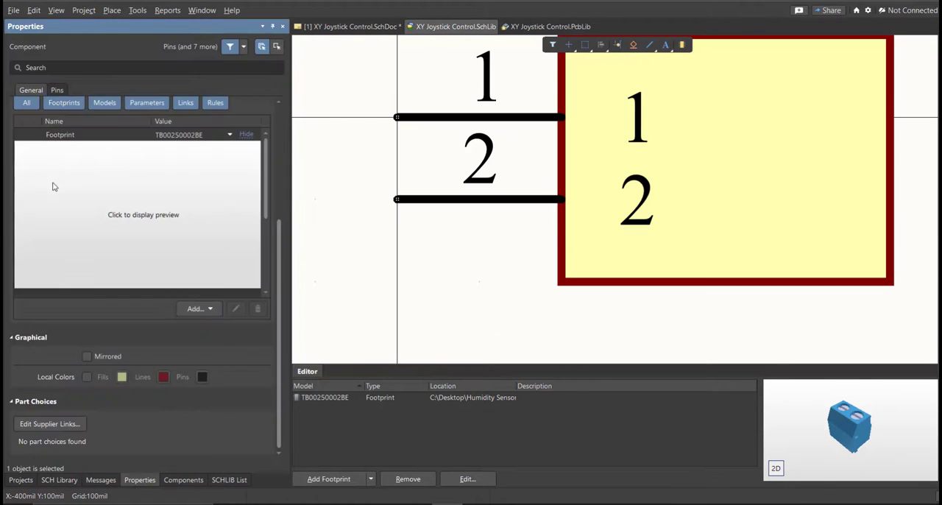
{"action": "left_click", "coordinate": [102, 160]}
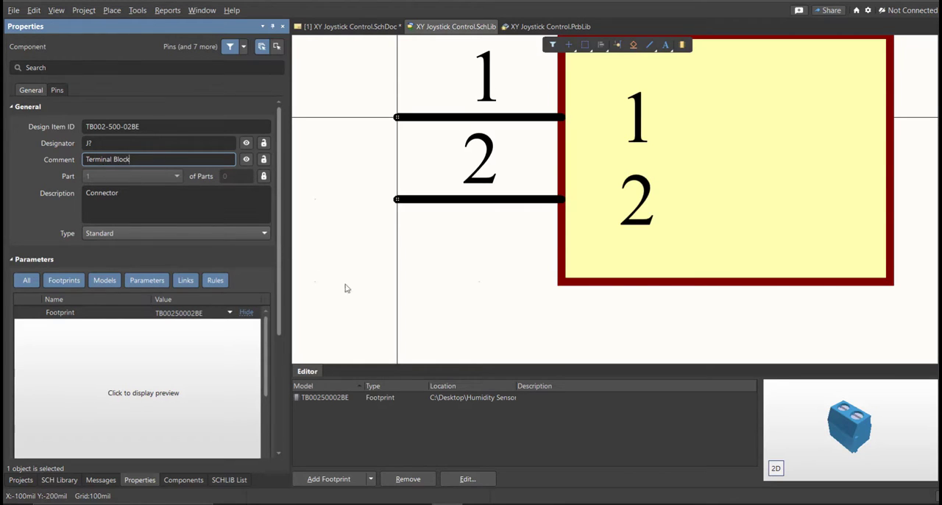
{"action": "scroll", "coordinate": [430, 286], "scroll_direction": "down", "scroll_amount": 3, "text": "ctrl"}
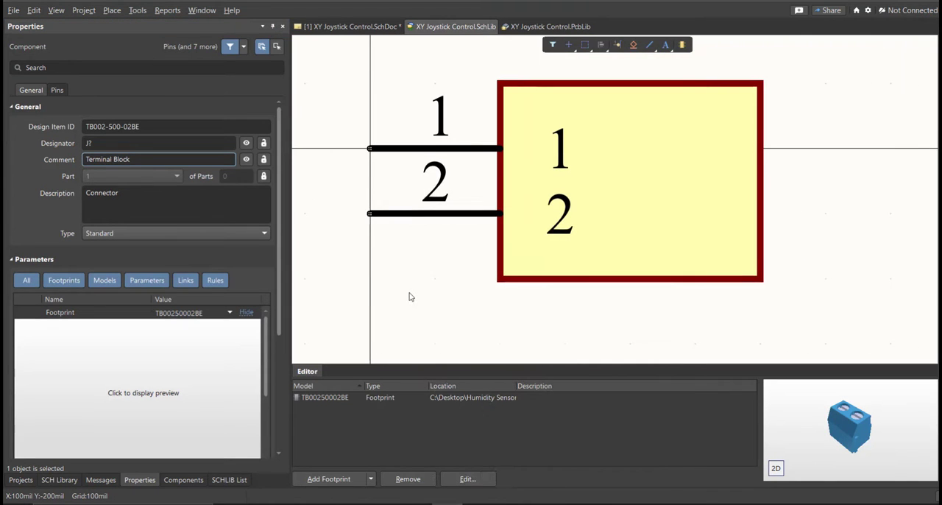
{"action": "scroll", "coordinate": [431, 288], "scroll_direction": "down", "scroll_amount": 2, "text": "ctrl"}
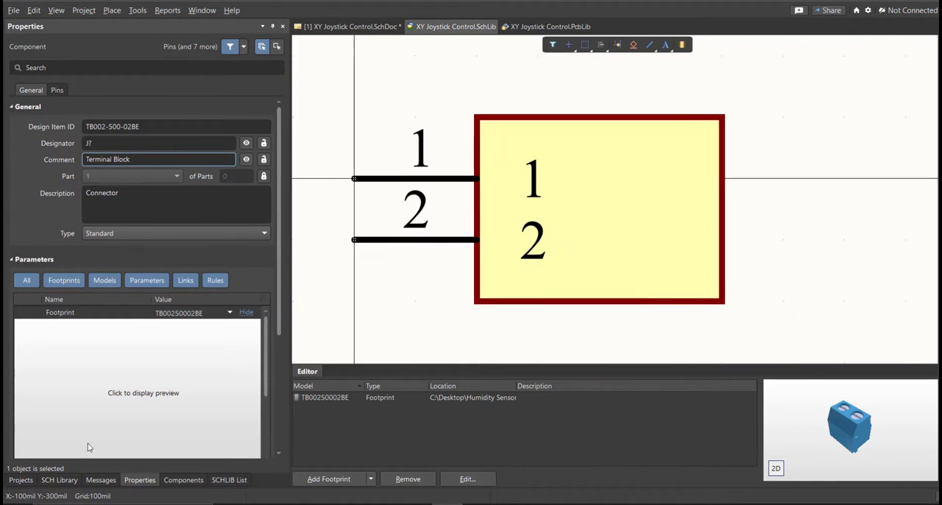
Place the renamed Terminal Block component from the schematic library on the sheet and align the first TB002-500-02BE symbol beside it.
{"action": "left_click", "coordinate": [56, 479]}
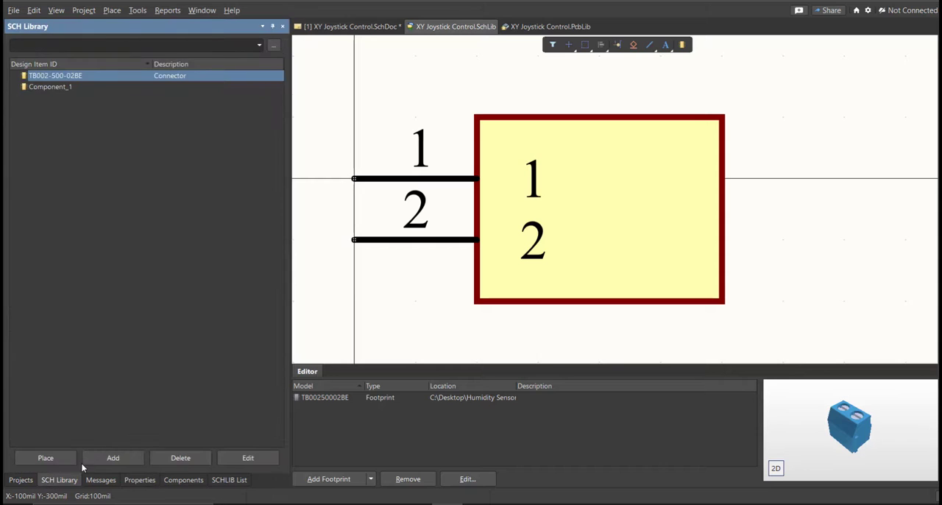
{"action": "left_click", "coordinate": [45, 457]}
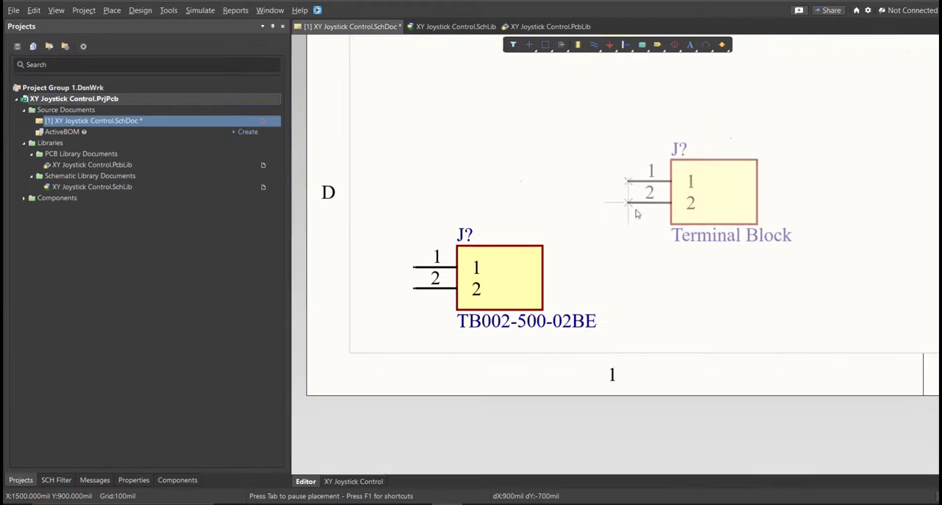
{"action": "left_click_drag", "start_coordinate": [527, 259], "coordinate": [547, 216]}
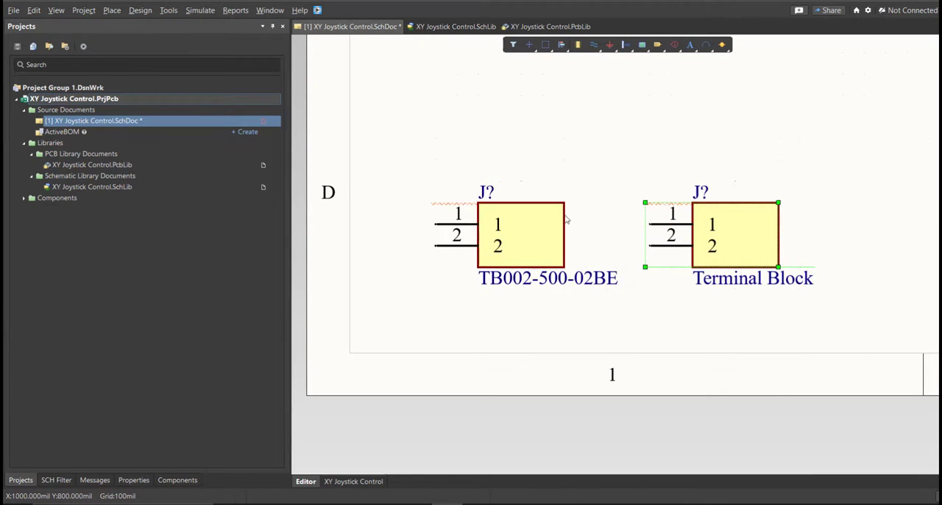
{"action": "scroll", "coordinate": [581, 187], "scroll_direction": "up", "scroll_amount": 1, "text": "ctrl"}
{"action": "left_click_drag", "start_coordinate": [814, 127], "coordinate": [686, 261]}
{"action": "left_click", "coordinate": [620, 134]}
{"action": "left_click_drag", "start_coordinate": [543, 124], "coordinate": [361, 280]}
{"action": "left_click_drag", "start_coordinate": [820, 148], "coordinate": [640, 301]}
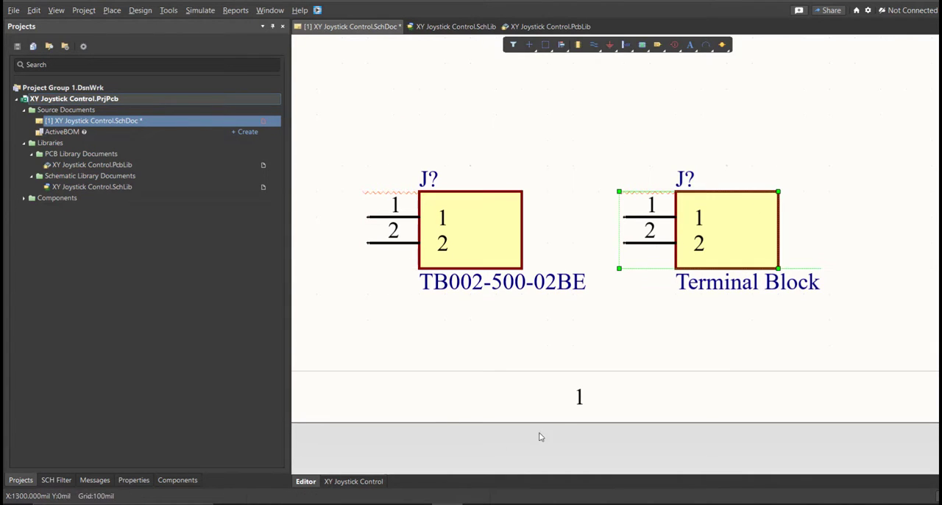
Switch to the Excel parts list, check the manufacturer part numbers of all three components, and return to Altium Designer.
{"action": "left_click", "coordinate": [478, 504]}
{"action": "left_click", "coordinate": [429, 223]}
{"action": "left_click_drag", "start_coordinate": [477, 136], "coordinate": [478, 190]}
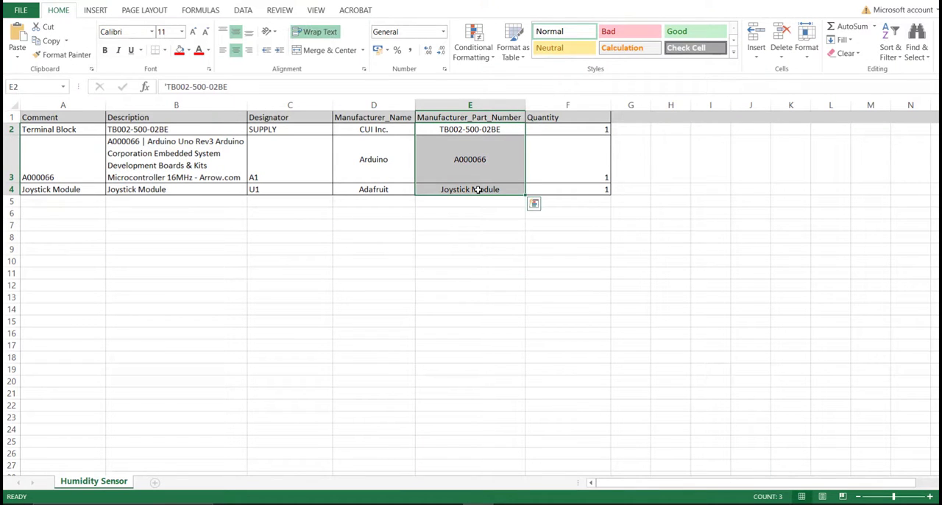
{"action": "left_click", "coordinate": [692, 503]}
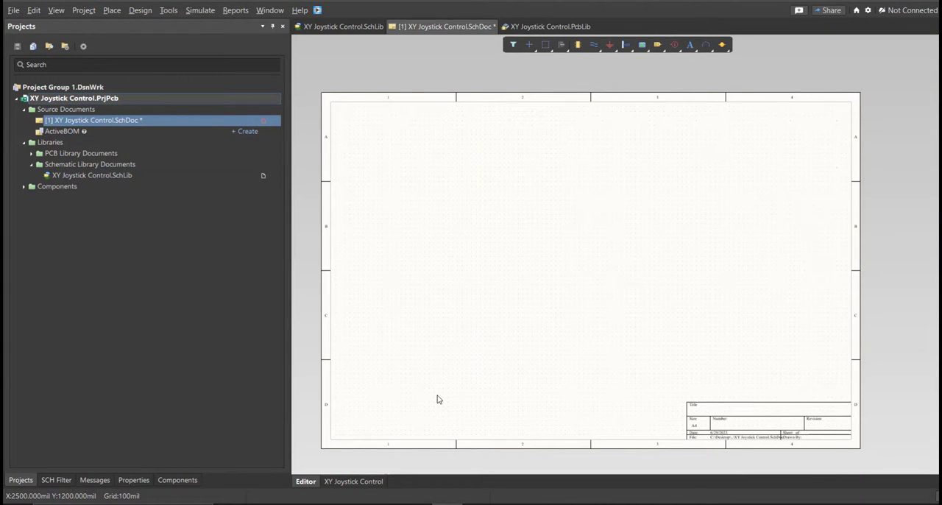
Open the XY Joystick Control schematic library and review the TB002-500-02BE, Joystick Module and A000066 symbols with their footprints.
{"action": "double_click", "coordinate": [92, 175]}
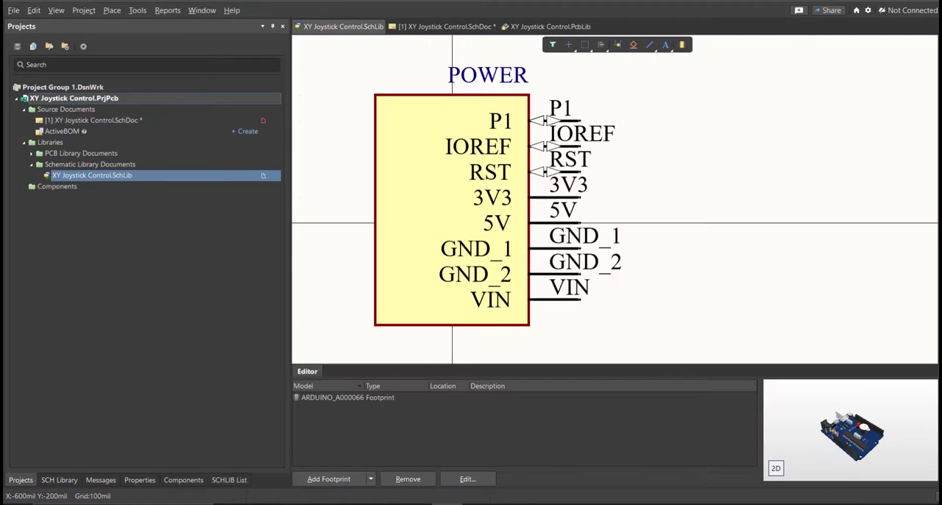
{"action": "left_click", "coordinate": [59, 479]}
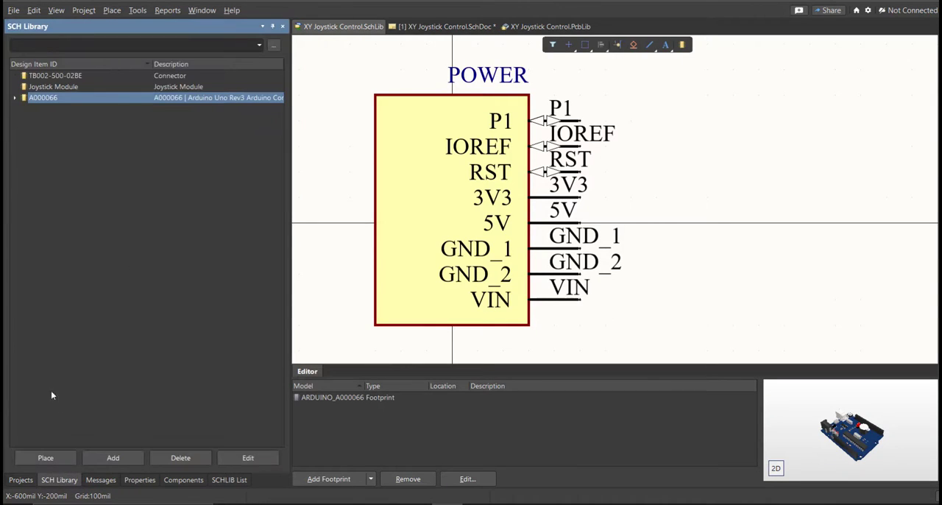
{"action": "left_click", "coordinate": [75, 75]}
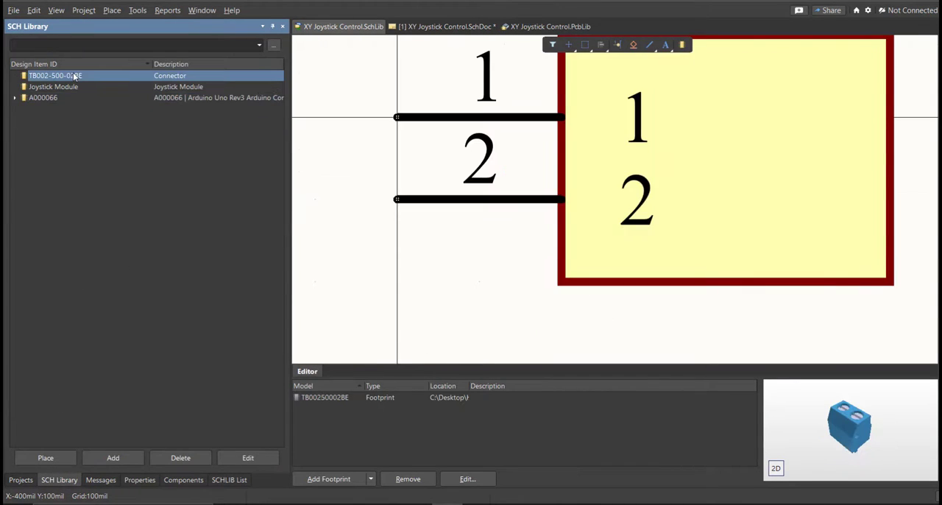
{"action": "key", "text": "Down"}
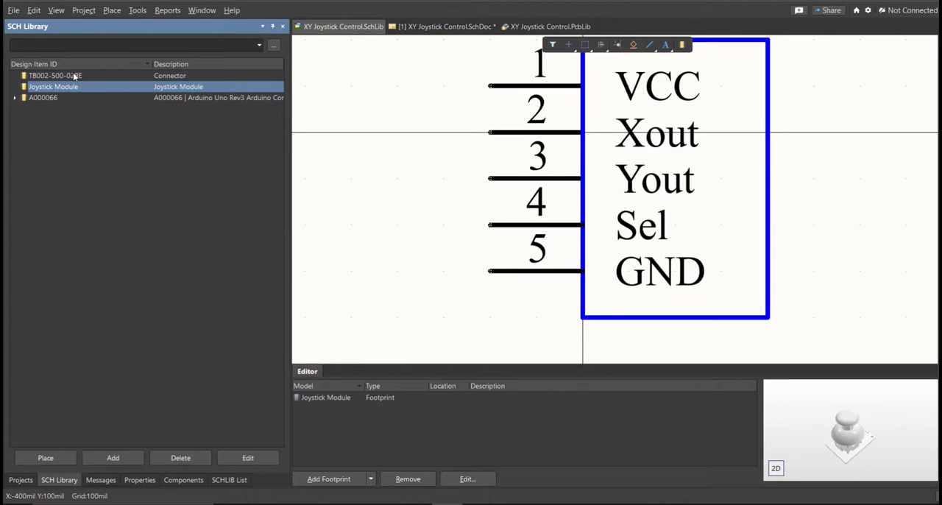
{"action": "key", "text": "Down"}
{"action": "key", "text": "Up"}
{"action": "key", "text": "Up"}
{"action": "key", "text": "Down"}
{"action": "key", "text": "Down"}
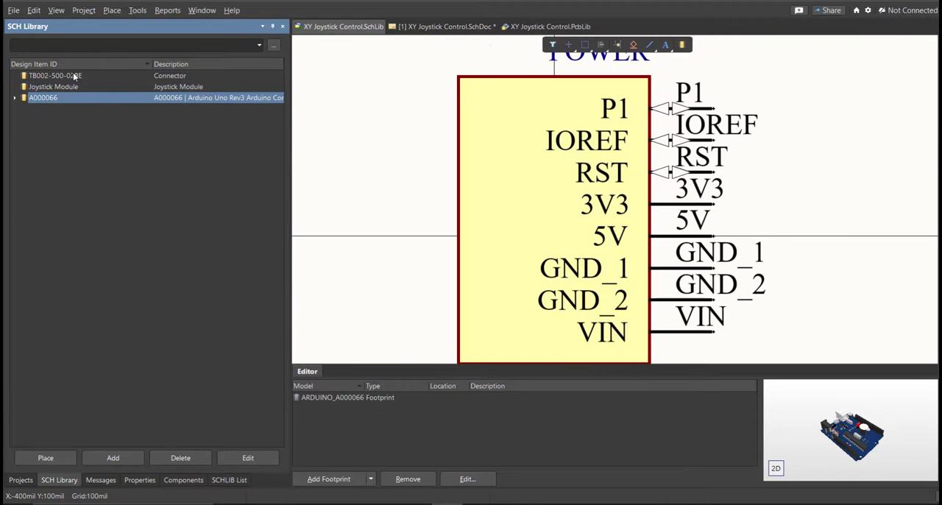
Return to the schematic sheet and list the XY Joystick Control.SchLib components available for placement.
{"action": "left_click", "coordinate": [444, 28]}
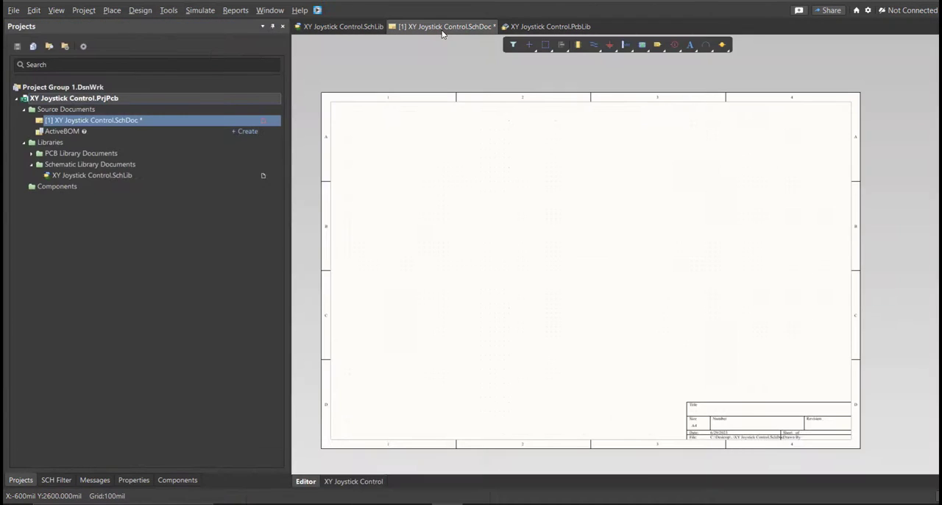
{"action": "left_click", "coordinate": [177, 480]}
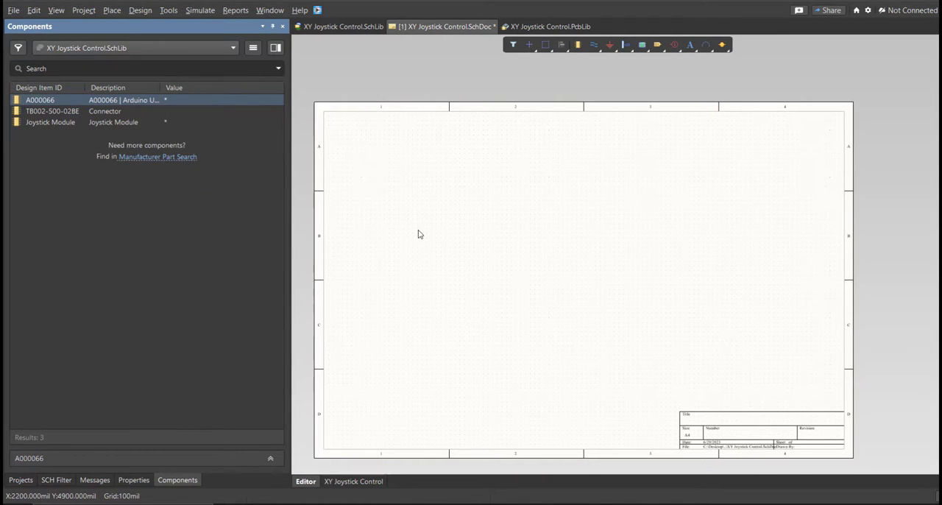
{"action": "right_click", "coordinate": [431, 291]}
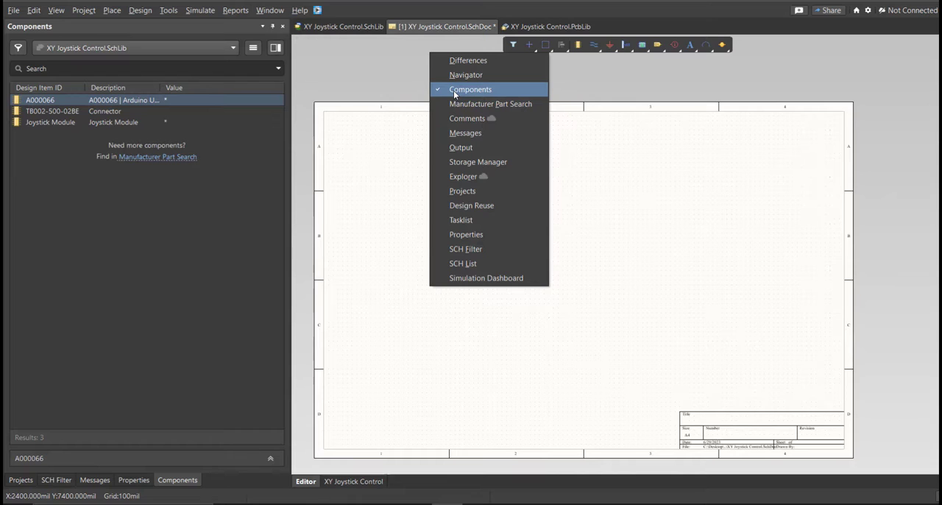
{"action": "left_click", "coordinate": [391, 133]}
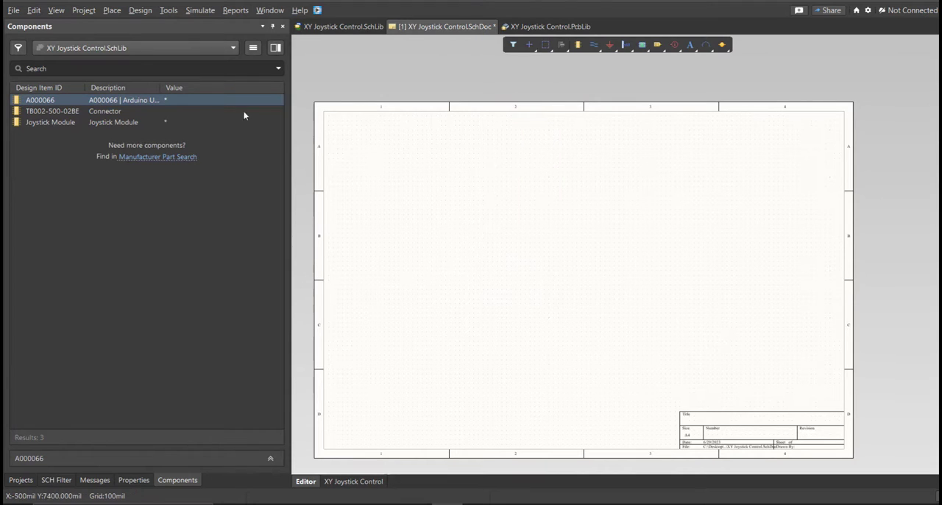
{"action": "left_click", "coordinate": [39, 111]}
{"action": "left_click", "coordinate": [46, 123]}
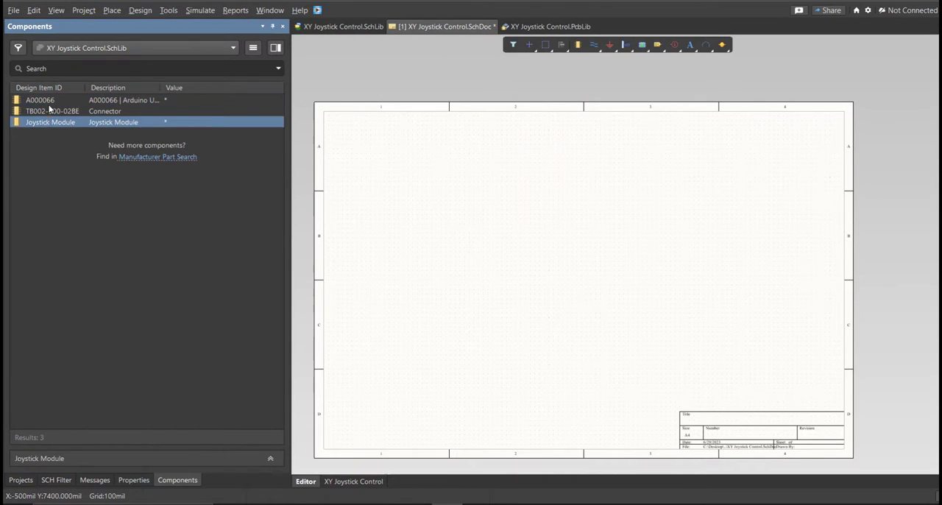
Place the four parts of the A000066 Arduino Uno in a column along the left side of the schematic sheet.
{"action": "left_click", "coordinate": [49, 103]}
{"action": "double_click", "coordinate": [51, 107]}
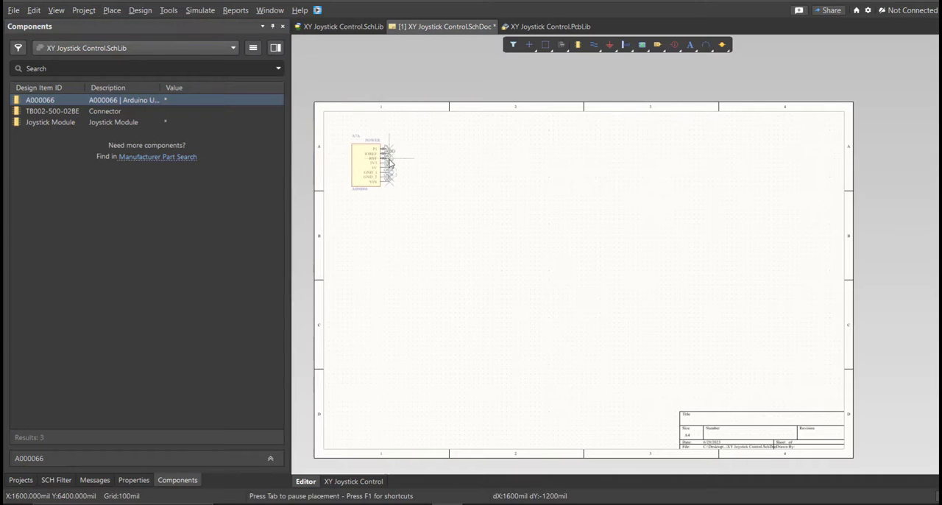
{"action": "left_click", "coordinate": [402, 248]}
{"action": "left_click", "coordinate": [402, 292]}
{"action": "left_click", "coordinate": [400, 344]}
{"action": "key", "text": "Escape"}
Place the TB002-500-02BE terminal block to the right of the Arduino parts and the Joystick Module below it.
{"action": "double_click", "coordinate": [95, 111]}
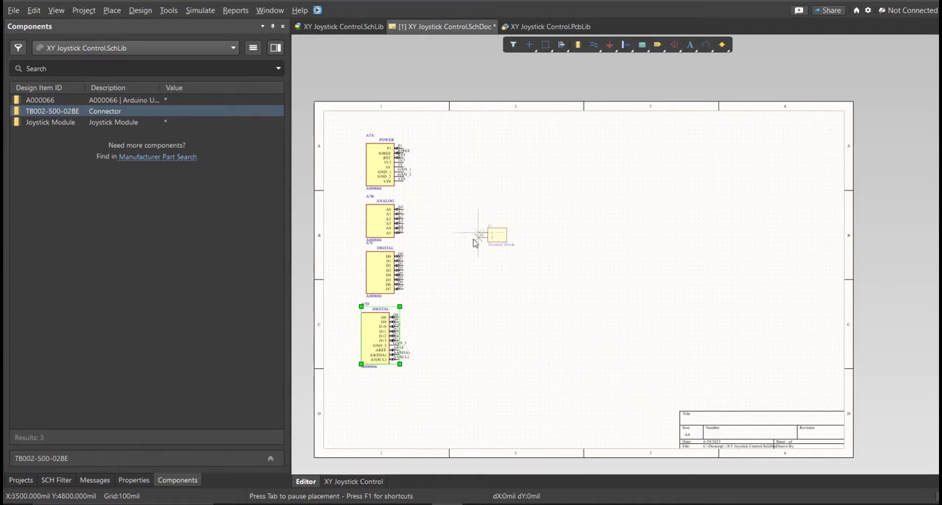
{"action": "left_click", "coordinate": [480, 235]}
{"action": "double_click", "coordinate": [97, 122]}
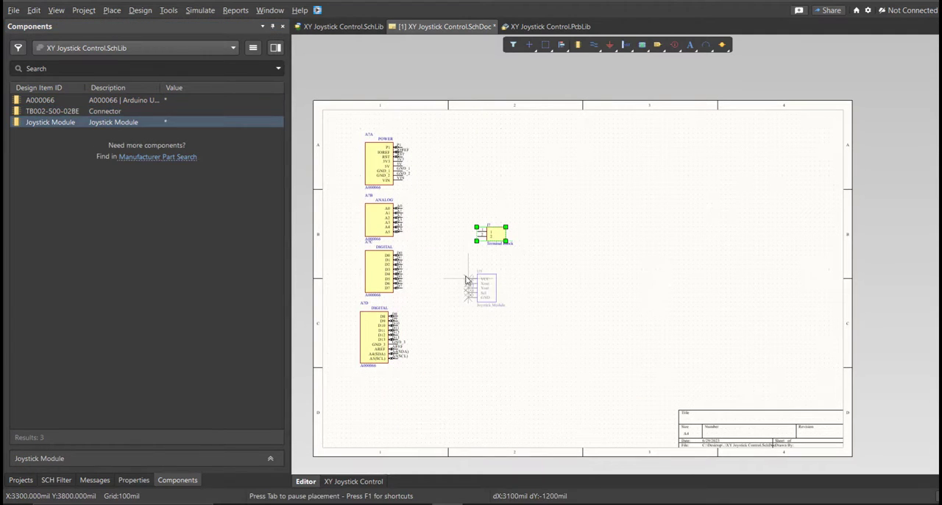
{"action": "left_click", "coordinate": [466, 293]}
{"action": "scroll", "coordinate": [466, 293], "scroll_direction": "up", "scroll_amount": 3, "text": "ctrl"}
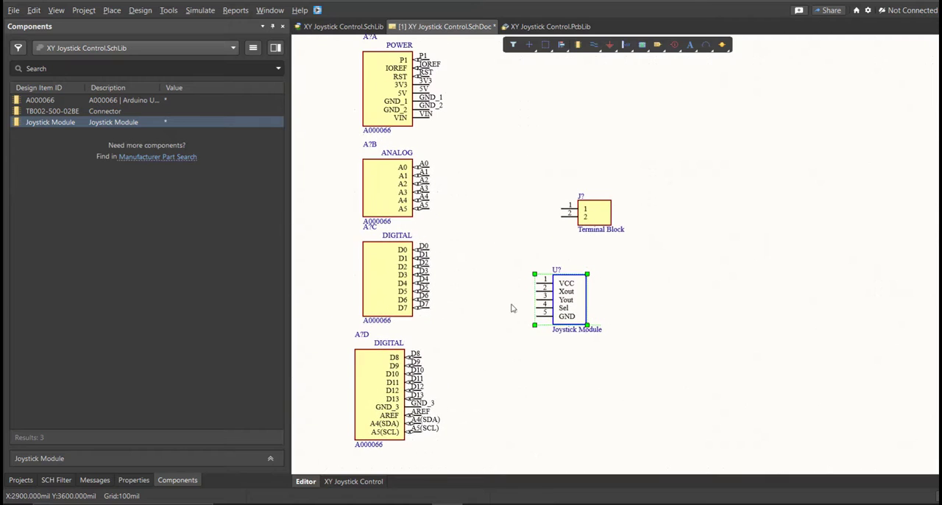
{"action": "left_click", "coordinate": [535, 343]}
Open the schematic annotation settings and generate the proposed designators for all unannotated components on the sheet.
{"action": "double_click", "coordinate": [575, 299]}
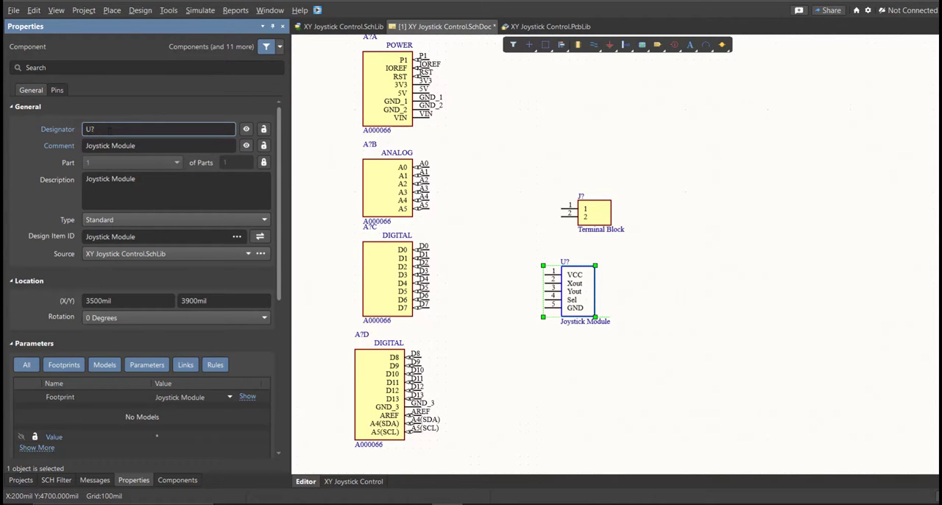
{"action": "left_click", "coordinate": [169, 12]}
{"action": "mouse_move", "coordinate": [215, 148]}
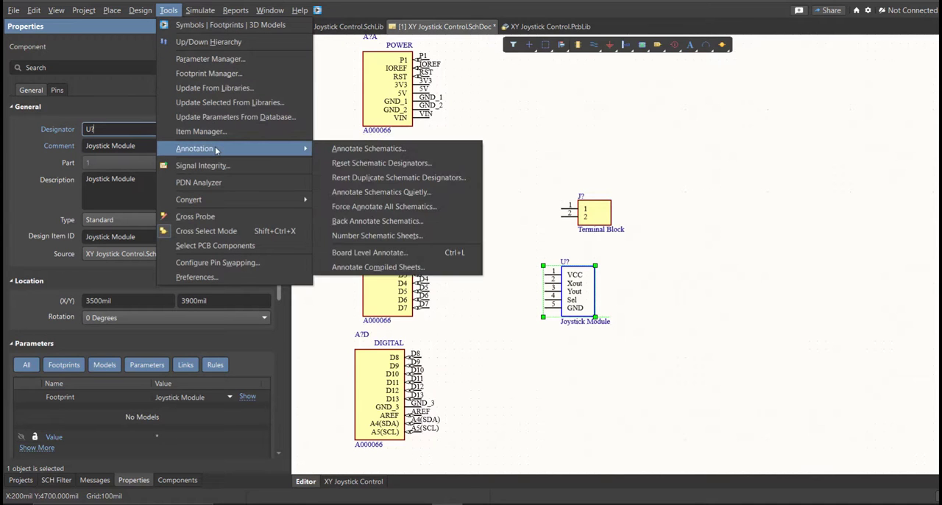
{"action": "left_click", "coordinate": [362, 149]}
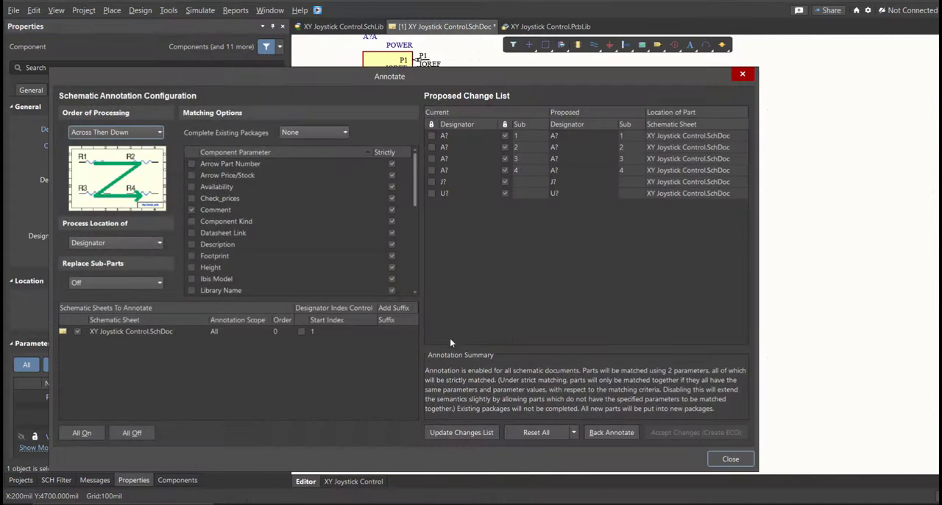
{"action": "left_click", "coordinate": [475, 439]}
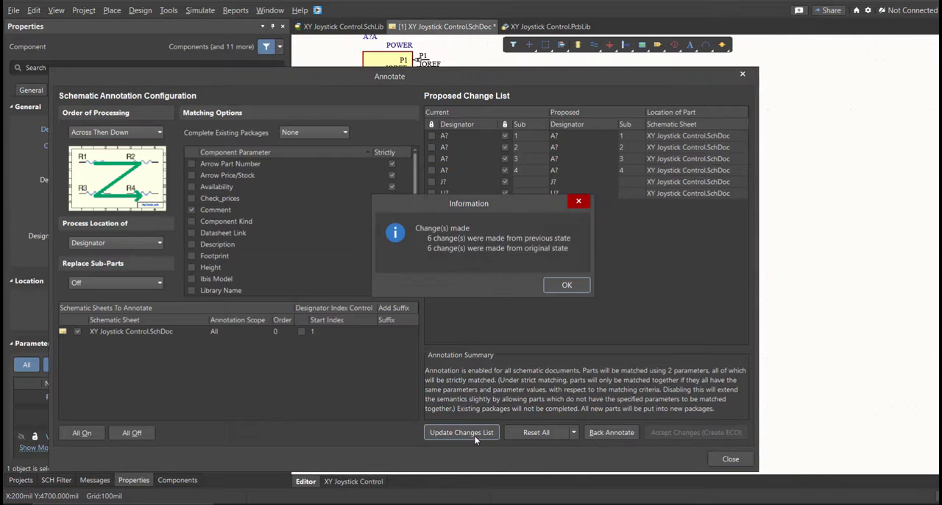
{"action": "left_click", "coordinate": [565, 287]}
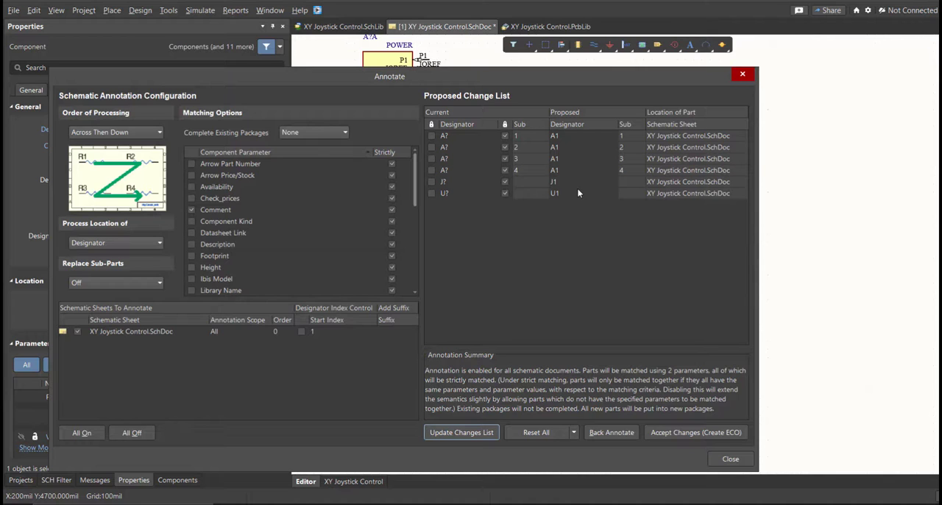
Accept the proposed annotations and execute the engineering change order assigning designators A1, J1 and U1.
{"action": "left_click", "coordinate": [658, 434]}
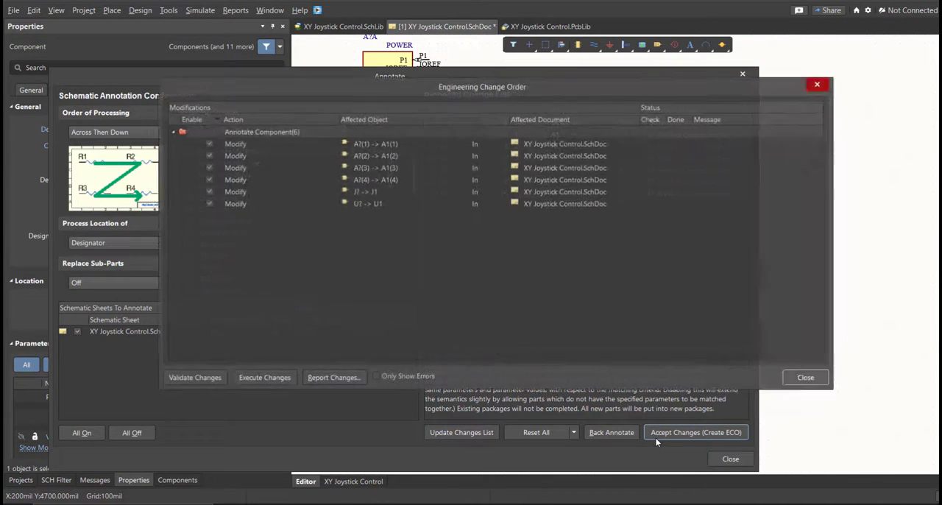
{"action": "left_click", "coordinate": [264, 378]}
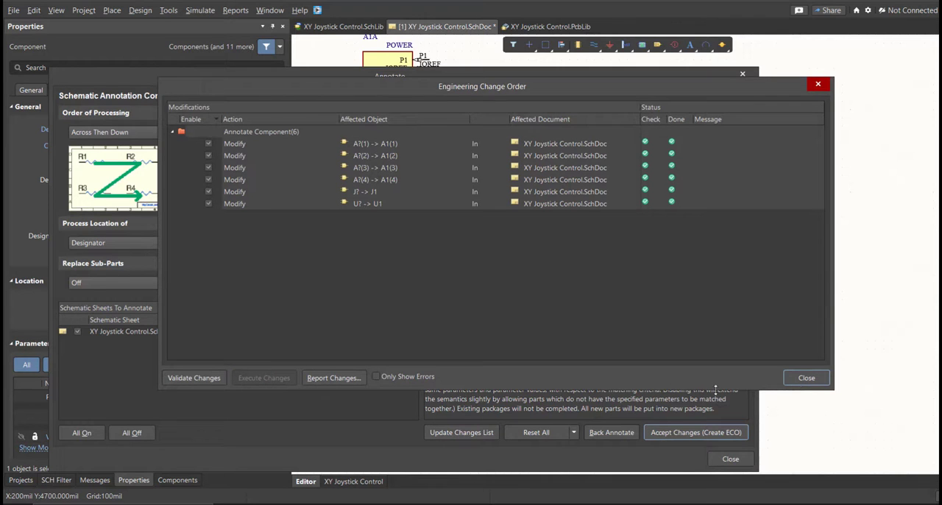
{"action": "left_click", "coordinate": [806, 378]}
{"action": "left_click", "coordinate": [729, 457]}
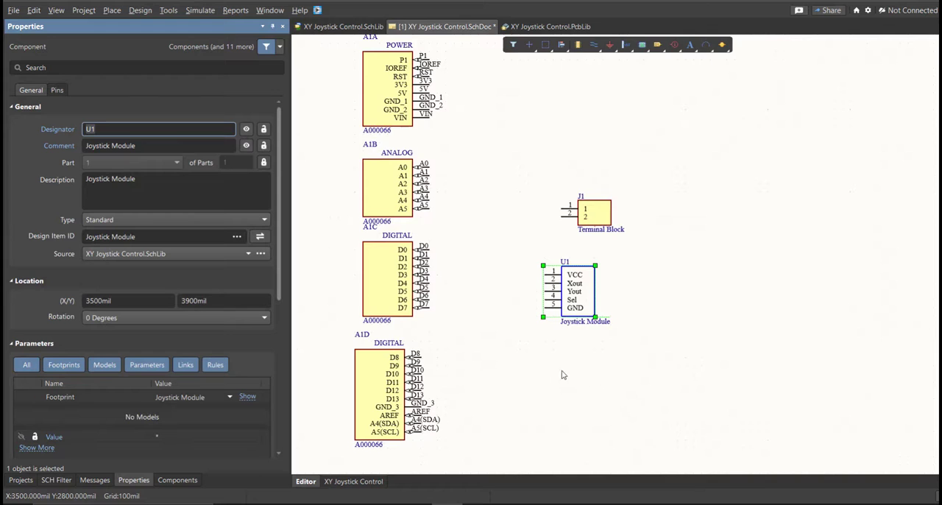
Wire the Arduino 5V pin to pin 2 of the SUPPLY terminal block and GND_1 to pin 1.
{"action": "right_click_drag", "start_coordinate": [562, 376], "coordinate": [557, 385]}
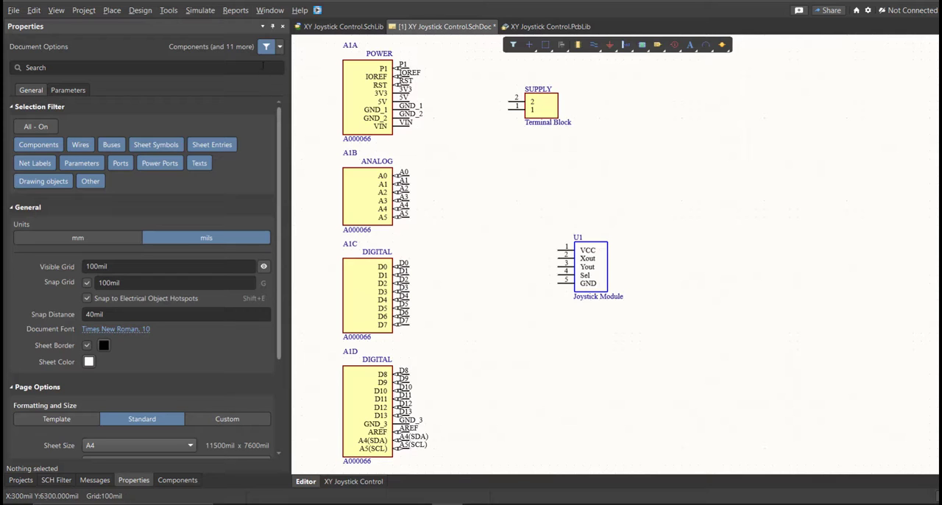
{"action": "left_click", "coordinate": [111, 10]}
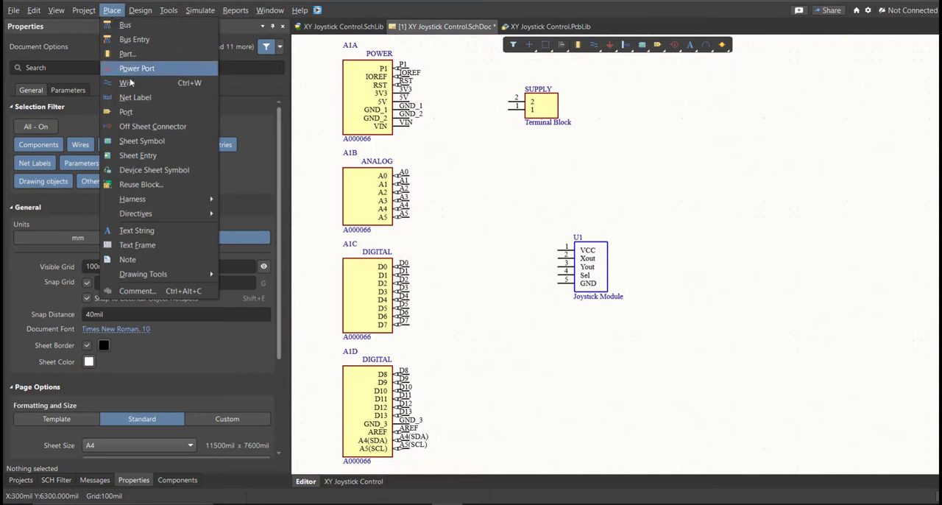
{"action": "left_click", "coordinate": [157, 83]}
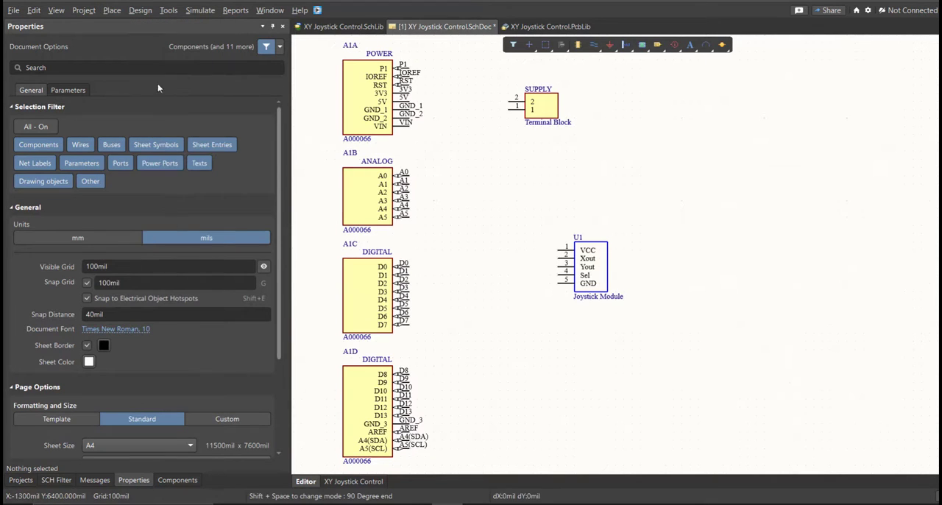
{"action": "left_click", "coordinate": [508, 101]}
{"action": "left_click", "coordinate": [410, 102]}
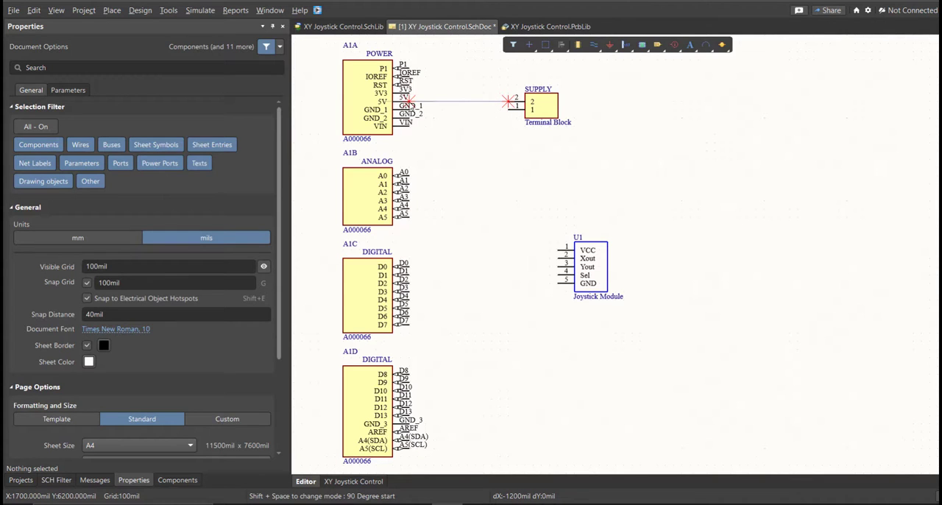
{"action": "left_click", "coordinate": [409, 107]}
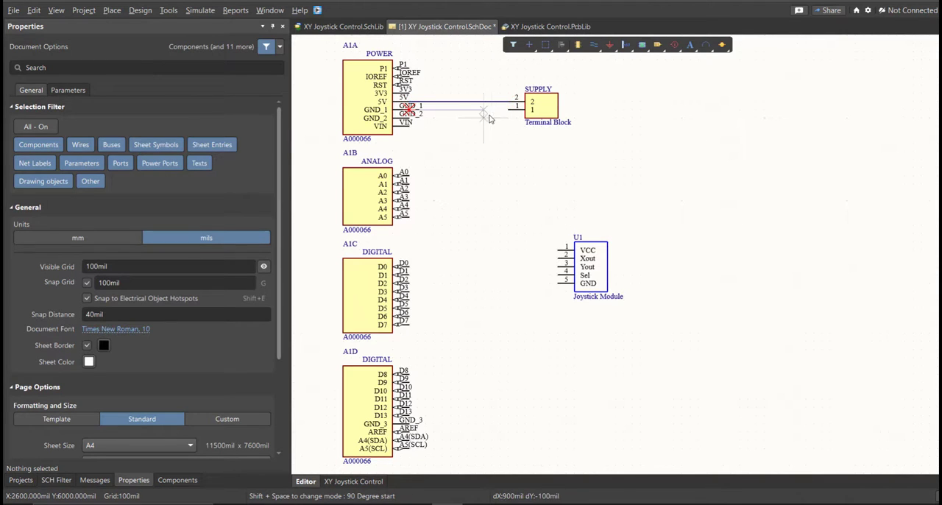
{"action": "left_click", "coordinate": [508, 109]}
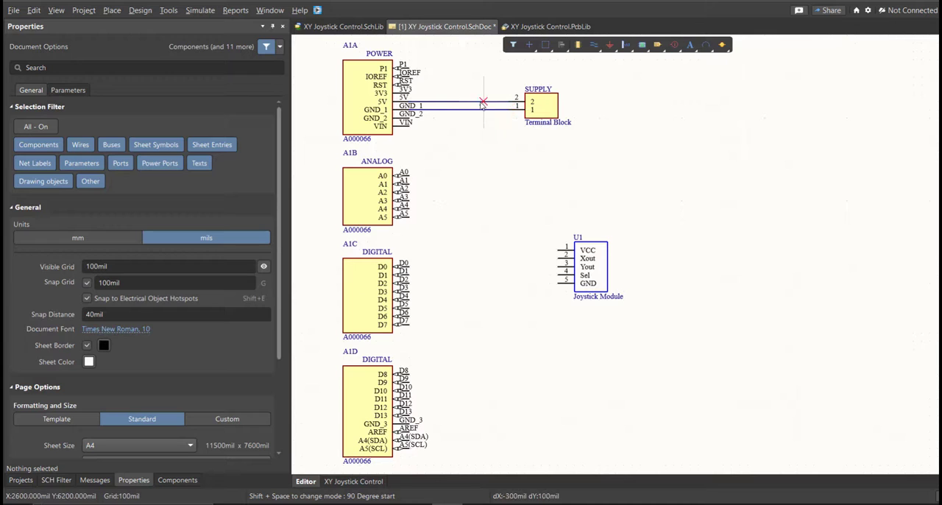
Wire the Joystick Module's GND pin to the 5V wire, its VCC pin to the GND_1 wire, and Xout to Arduino pin A4.
{"action": "left_click", "coordinate": [492, 101]}
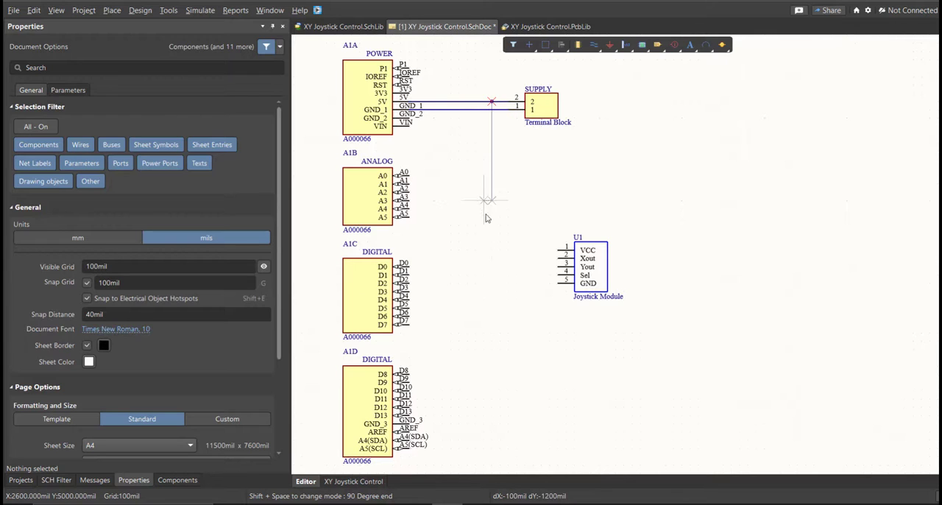
{"action": "left_click", "coordinate": [560, 282]}
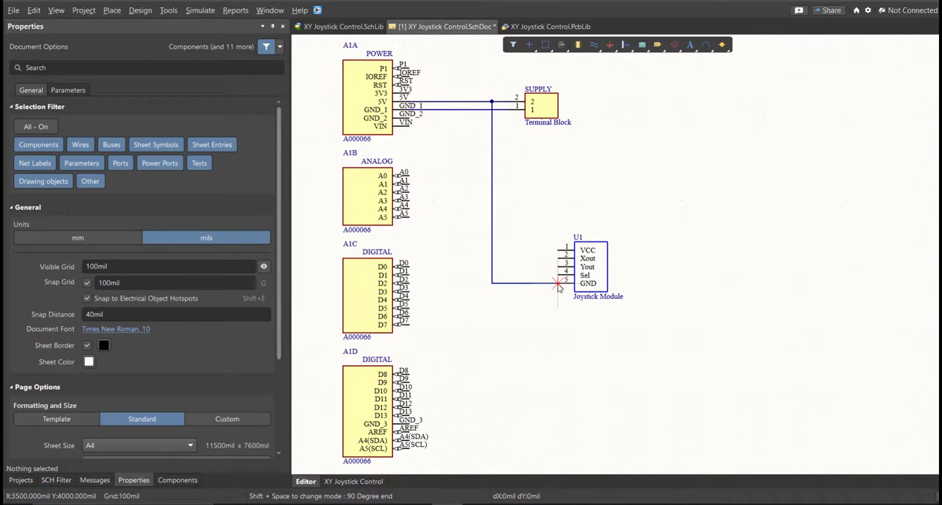
{"action": "left_click", "coordinate": [565, 250]}
{"action": "left_click", "coordinate": [500, 109]}
{"action": "left_click", "coordinate": [558, 259]}
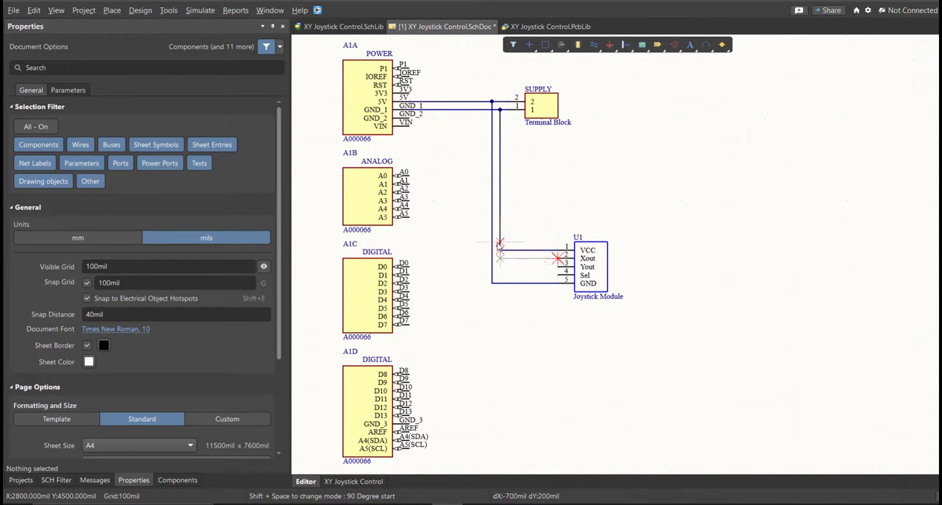
{"action": "left_click", "coordinate": [409, 209]}
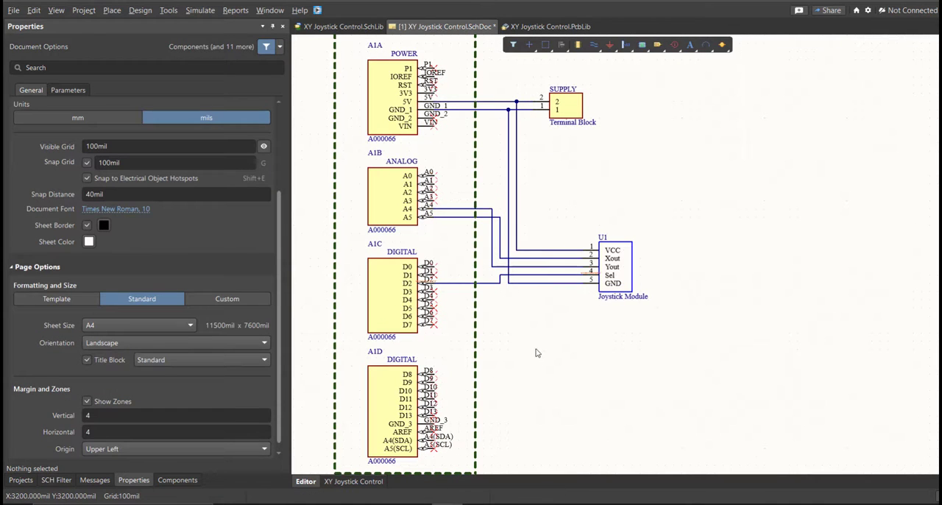
Select the entire circuit, including the ARDUINO frame, and move it lower on the schematic sheet.
{"action": "scroll", "coordinate": [545, 357], "scroll_direction": "down", "scroll_amount": 5, "text": "ctrl"}
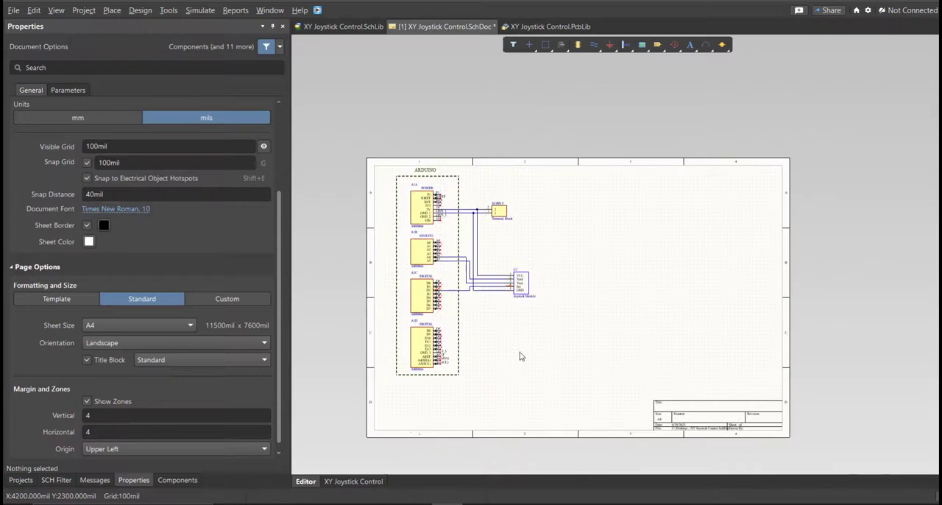
{"action": "key", "text": "ctrl+a"}
{"action": "left_click_drag", "start_coordinate": [443, 357], "coordinate": [450, 405]}
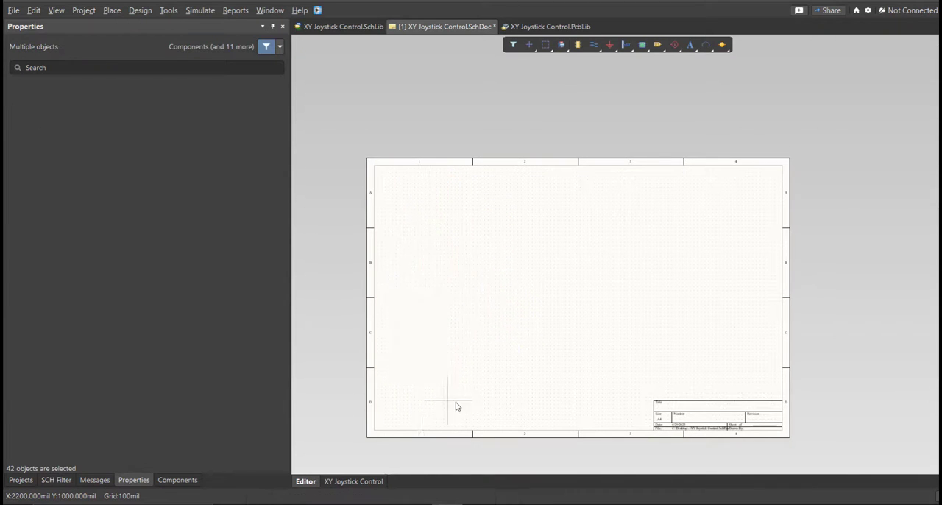
{"action": "left_click", "coordinate": [498, 406]}
{"action": "scroll", "coordinate": [515, 372], "scroll_direction": "up", "scroll_amount": 3, "text": "ctrl"}
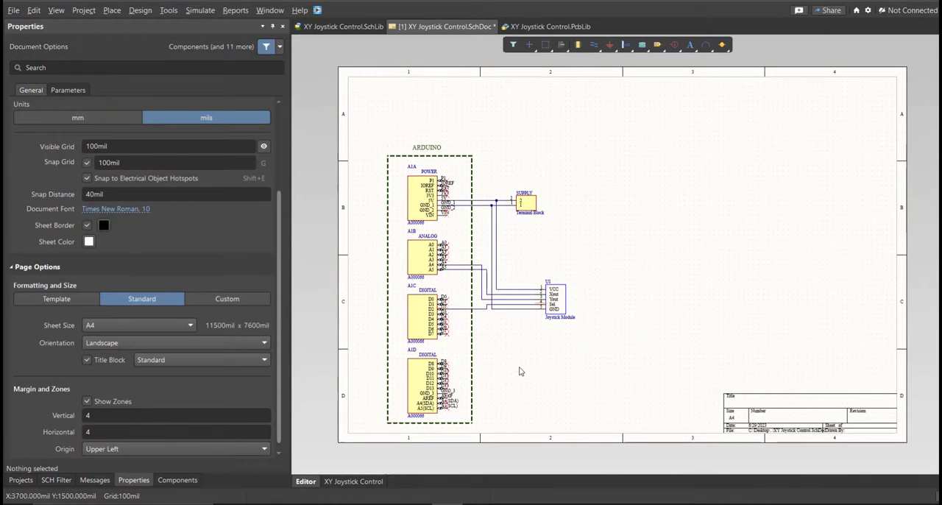
Switch the sheet units to mm and set a custom page size of 150 mm by 200 mm with 2 horizontal zones.
{"action": "left_click", "coordinate": [131, 482]}
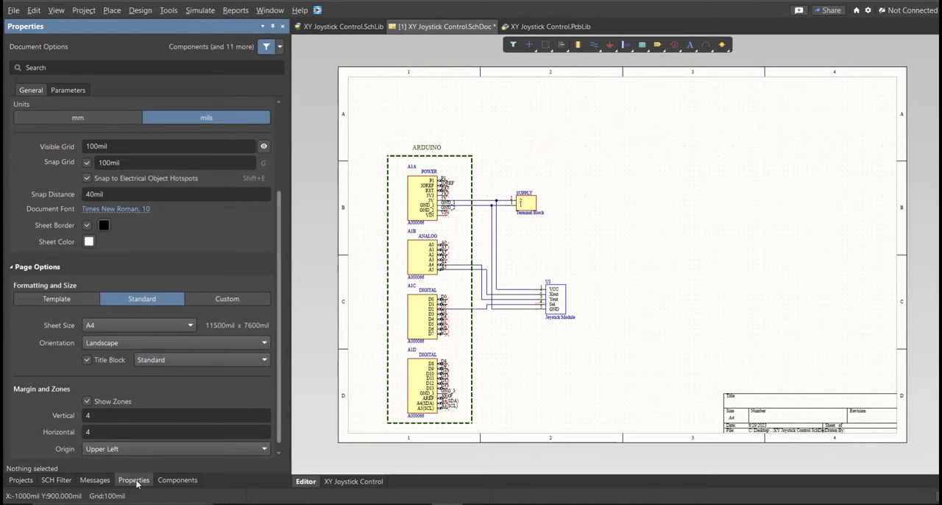
{"action": "left_click", "coordinate": [84, 120]}
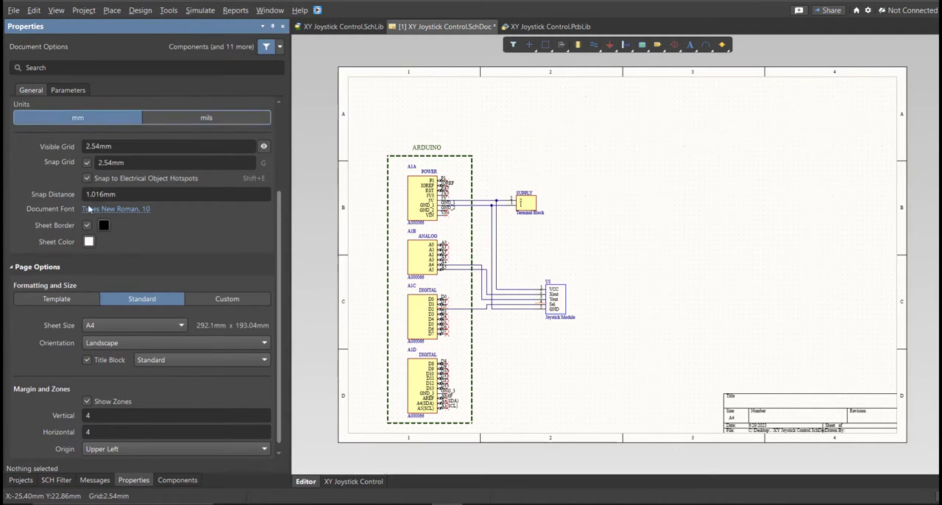
{"action": "left_click", "coordinate": [219, 300]}
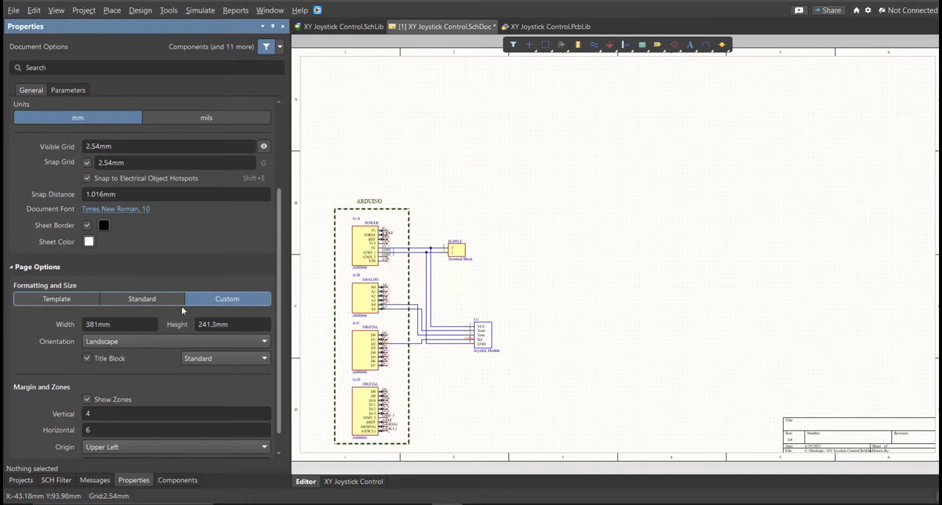
{"action": "left_click", "coordinate": [141, 324]}
{"action": "type", "text": "150"}
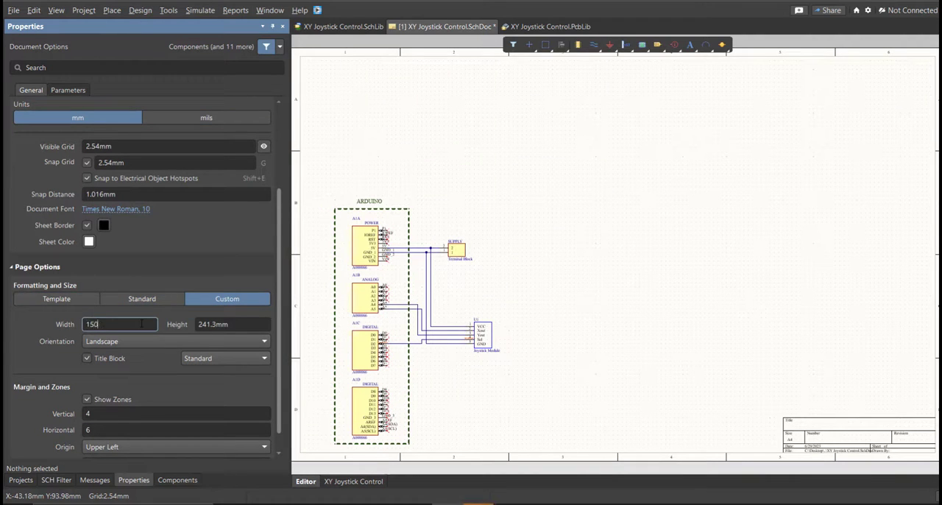
{"action": "key", "text": "Tab"}
{"action": "type", "text": "200"}
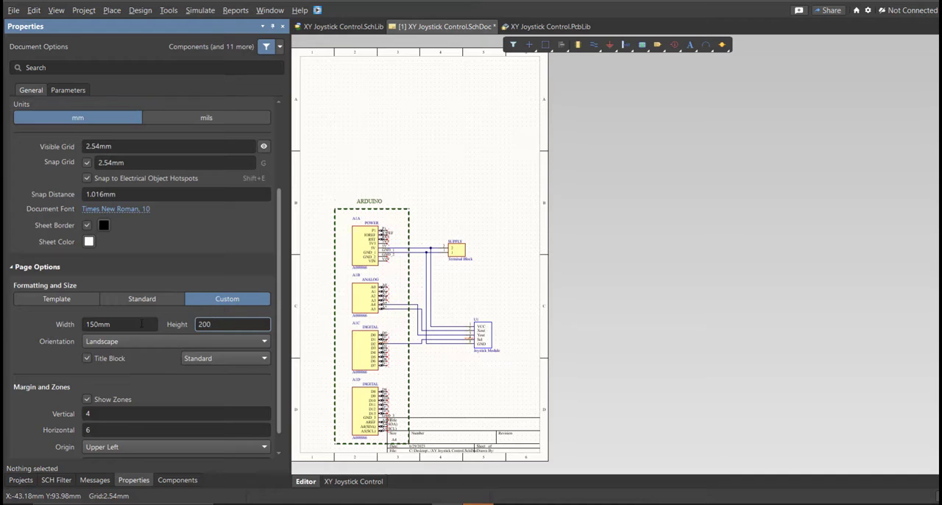
{"action": "left_click", "coordinate": [109, 429]}
Move the entire circuit up so it sits centred above the title block on the resized sheet, and save the schematic.
{"action": "right_click_drag", "start_coordinate": [418, 346], "coordinate": [460, 313]}
{"action": "key", "text": "ctrl+a"}
{"action": "left_click_drag", "start_coordinate": [459, 318], "coordinate": [477, 259]}
{"action": "left_click", "coordinate": [480, 287]}
{"action": "middle_click_drag", "start_coordinate": [417, 258], "coordinate": [418, 229]}
{"action": "right_click_drag", "start_coordinate": [418, 228], "coordinate": [433, 238]}
{"action": "middle_click_drag", "start_coordinate": [435, 239], "coordinate": [465, 300]}
{"action": "right_click_drag", "start_coordinate": [465, 300], "coordinate": [470, 293]}
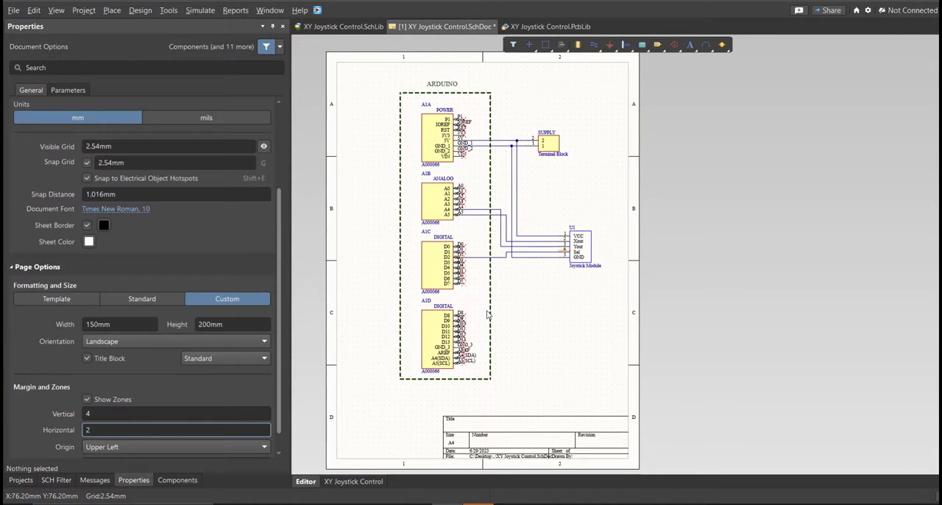
{"action": "key", "text": "f"}
{"action": "key", "text": "s"}
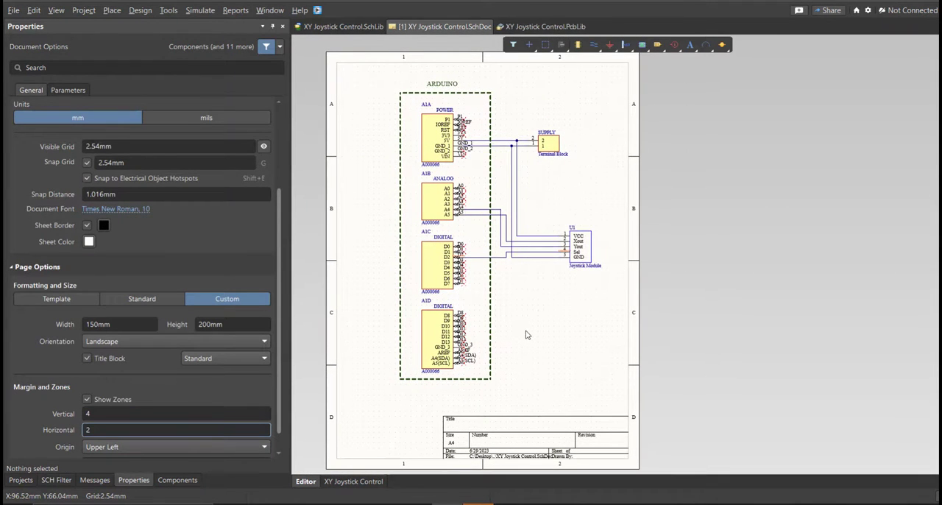
Validate the XY Joystick Control.PrjPcb project and read the compile messages.
{"action": "left_click", "coordinate": [21, 480]}
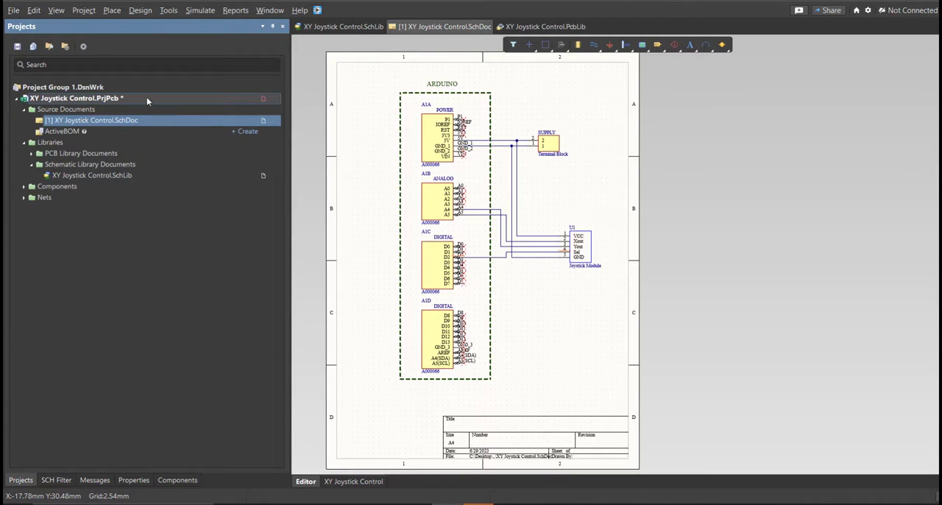
{"action": "right_click", "coordinate": [147, 102]}
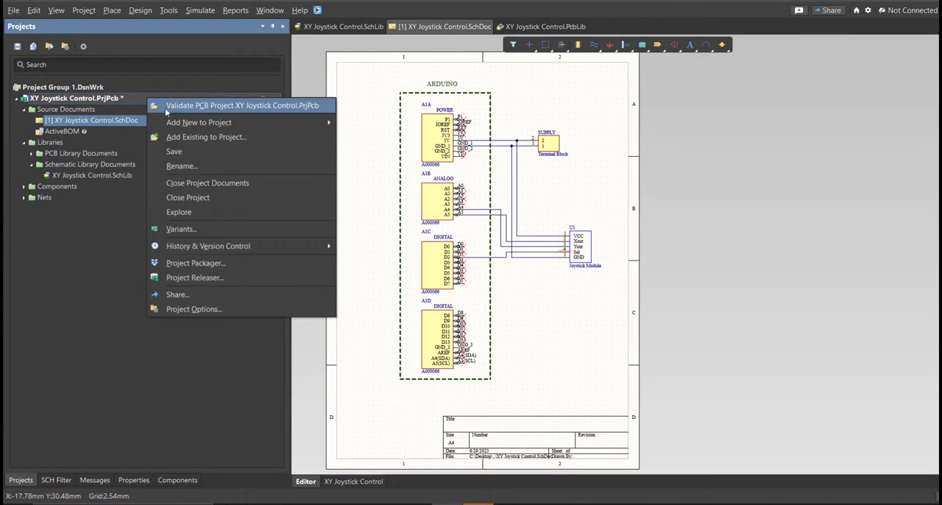
{"action": "left_click", "coordinate": [166, 107]}
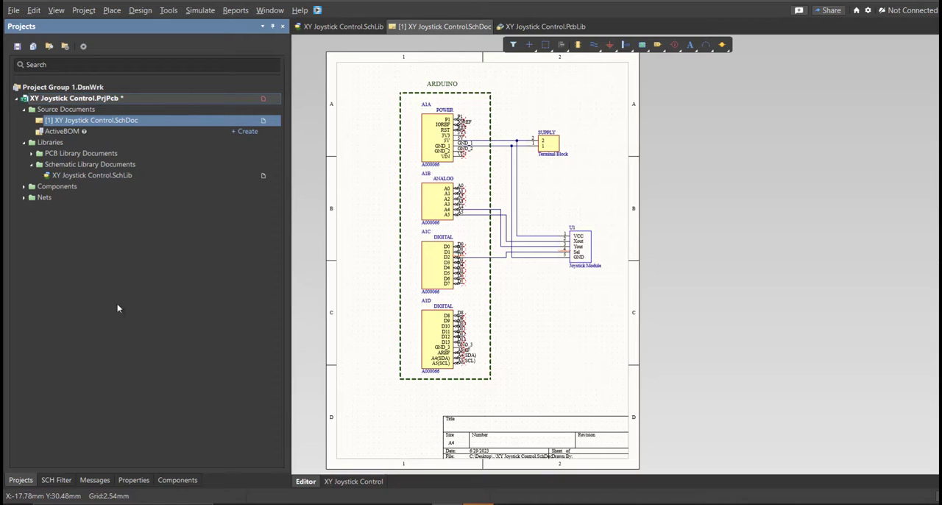
{"action": "left_click", "coordinate": [95, 480]}
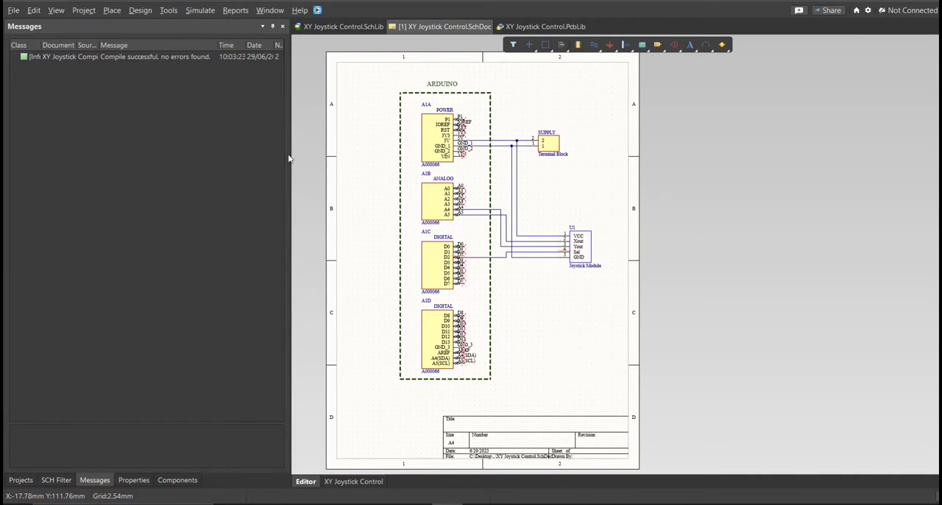
{"action": "left_click_drag", "start_coordinate": [289, 155], "coordinate": [432, 155]}
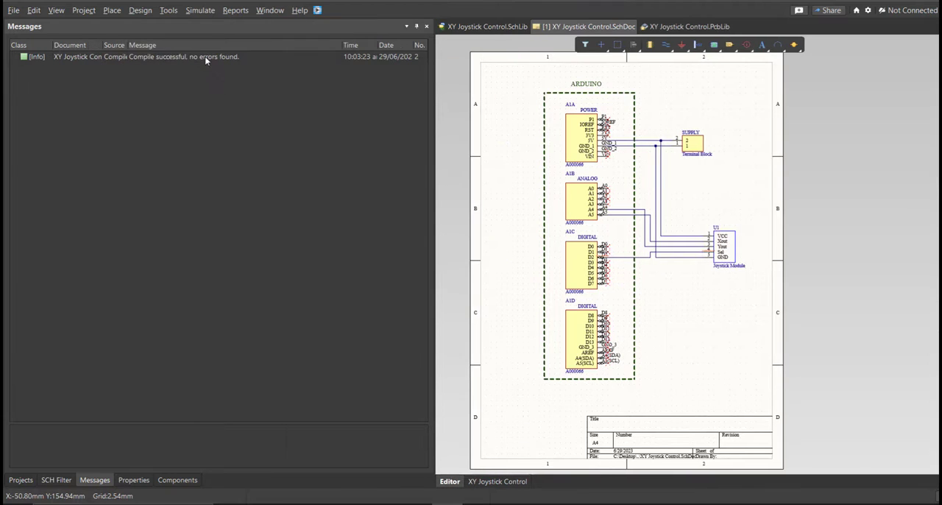
{"action": "left_click", "coordinate": [204, 57]}
{"action": "left_click_drag", "start_coordinate": [434, 179], "coordinate": [254, 166]}
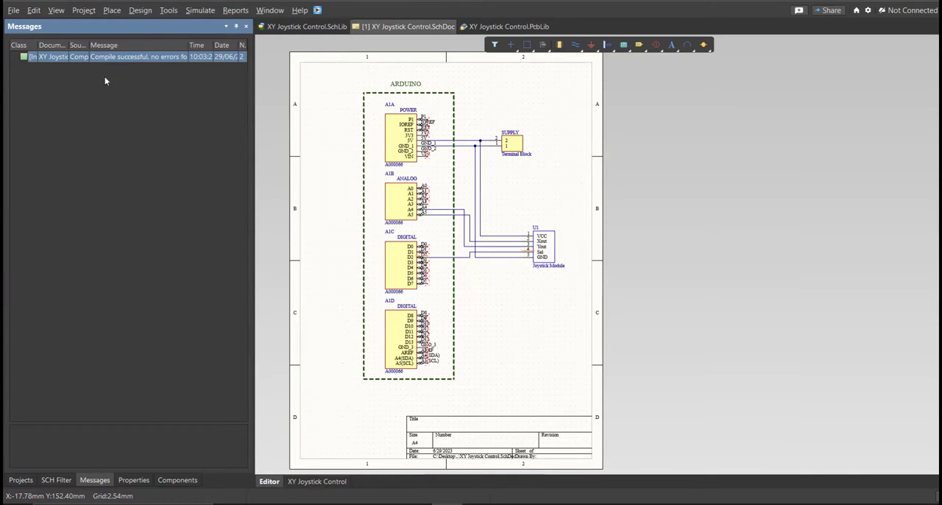
Add a new PCB document to the project, save it as XY Joystick Control, and save the project.
{"action": "left_click", "coordinate": [14, 10]}
{"action": "mouse_move", "coordinate": [31, 39]}
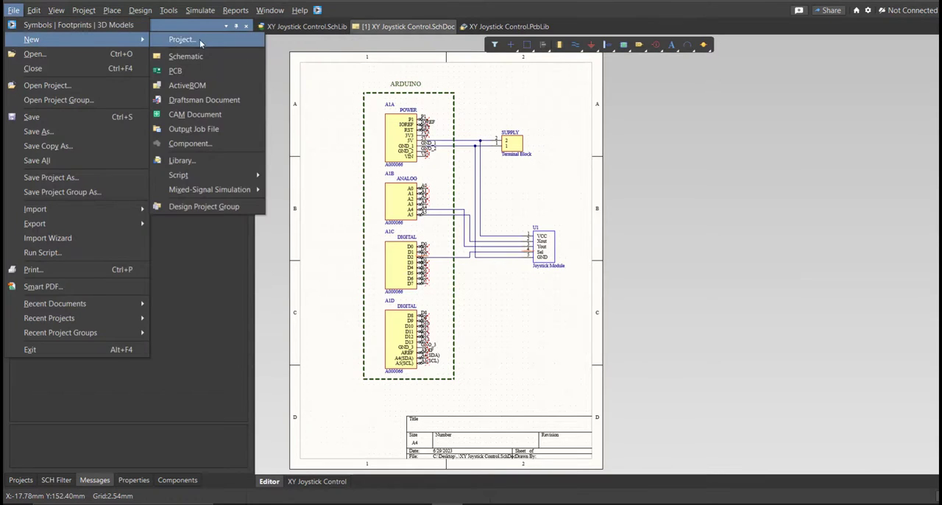
{"action": "left_click", "coordinate": [204, 71]}
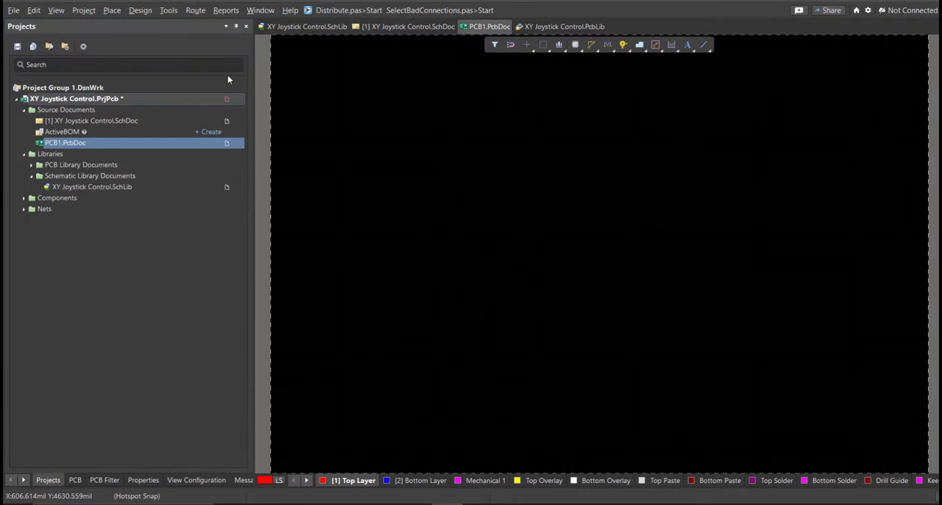
{"action": "key", "text": "ctrl+s"}
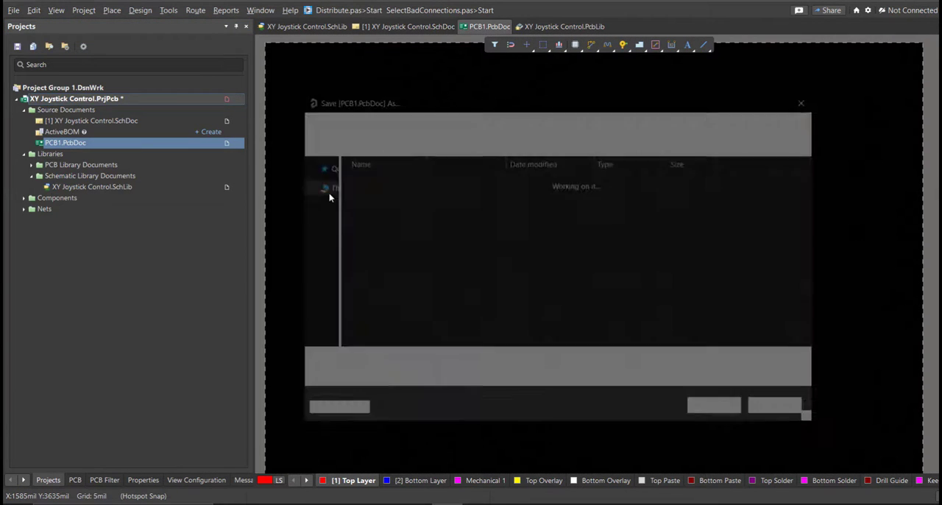
{"action": "type", "text": "XY Joystick Control"}
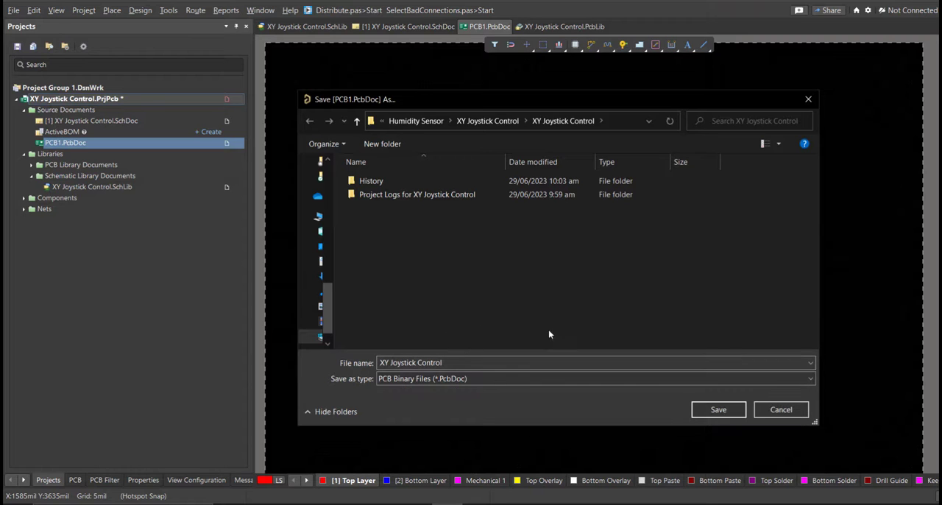
{"action": "left_click", "coordinate": [701, 413]}
{"action": "right_click", "coordinate": [145, 98]}
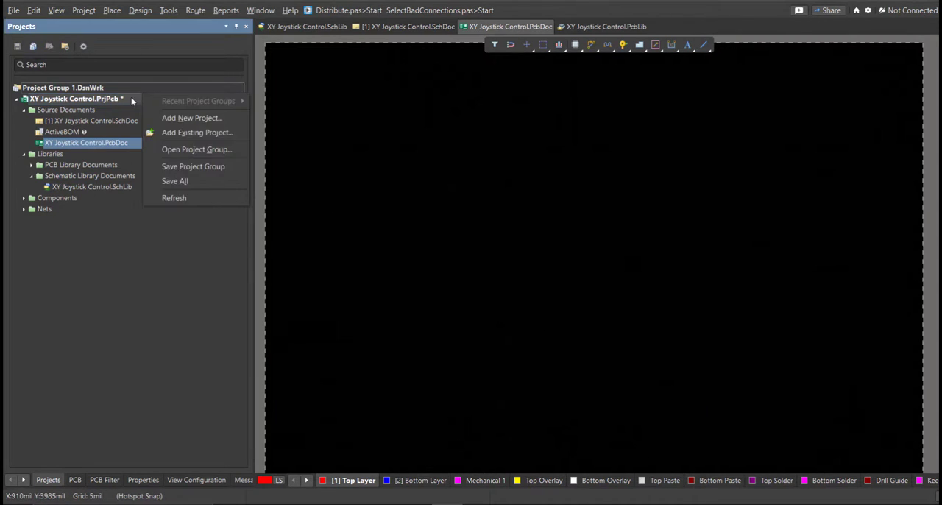
{"action": "left_click", "coordinate": [173, 153]}
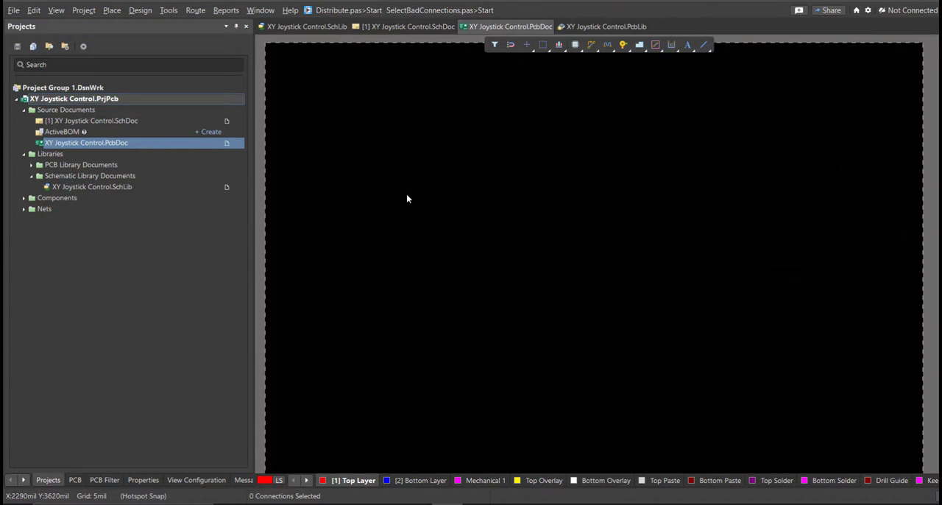
Update XY Joystick Control.PcbDoc from the schematic, validating and executing the component, net and component class changes.
{"action": "scroll", "coordinate": [437, 211], "scroll_direction": "down", "scroll_amount": 4, "text": "ctrl"}
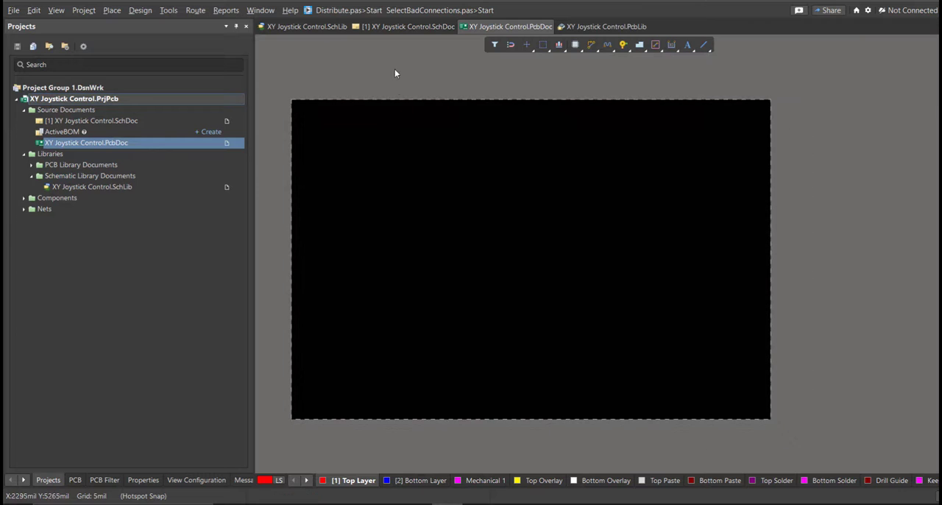
{"action": "left_click", "coordinate": [406, 27]}
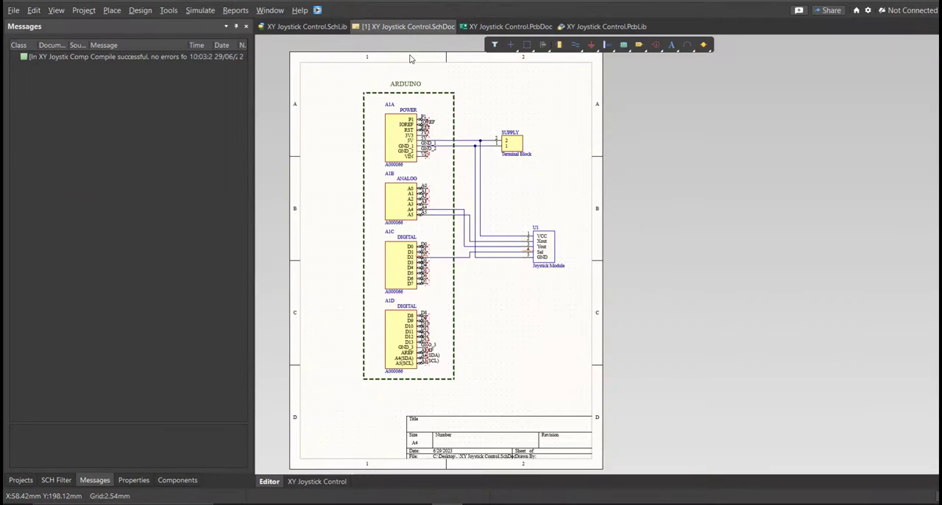
{"action": "left_click", "coordinate": [140, 10]}
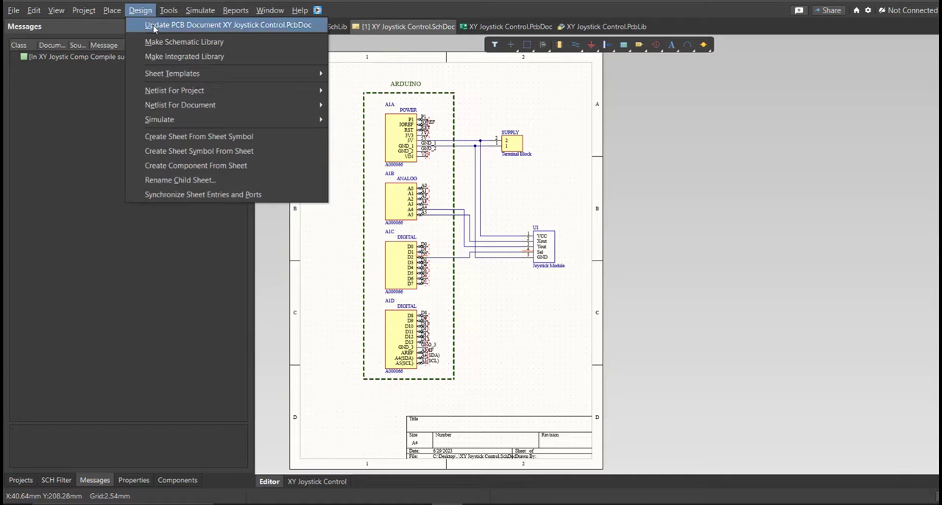
{"action": "left_click", "coordinate": [155, 26]}
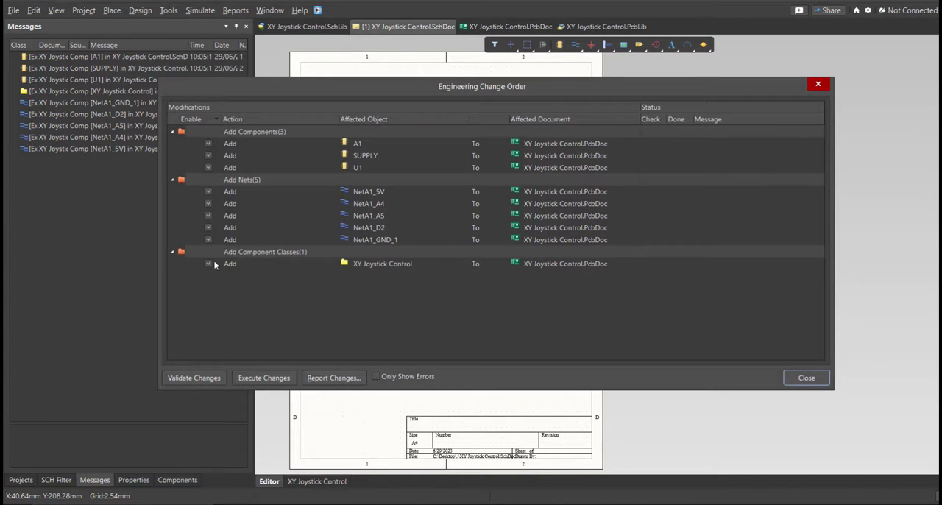
{"action": "left_click_drag", "start_coordinate": [523, 95], "coordinate": [503, 101]}
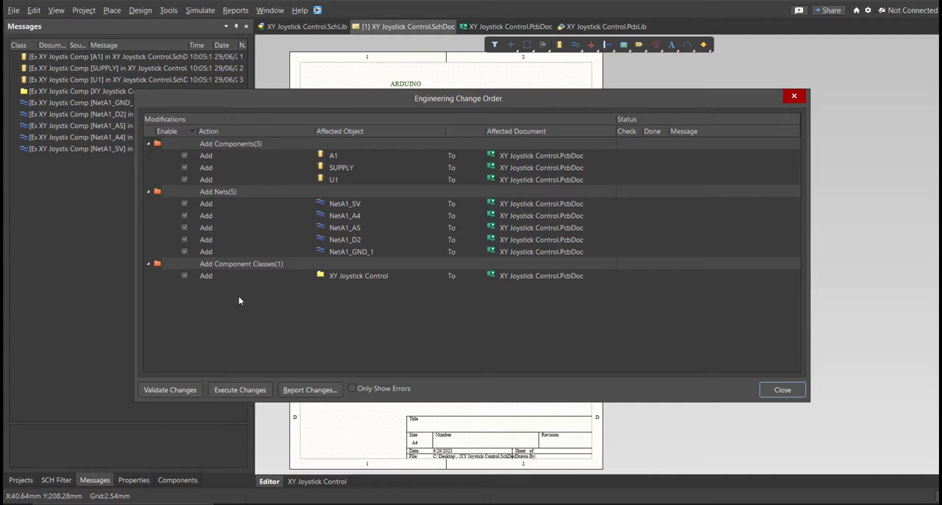
{"action": "left_click", "coordinate": [183, 390]}
{"action": "left_click", "coordinate": [239, 391]}
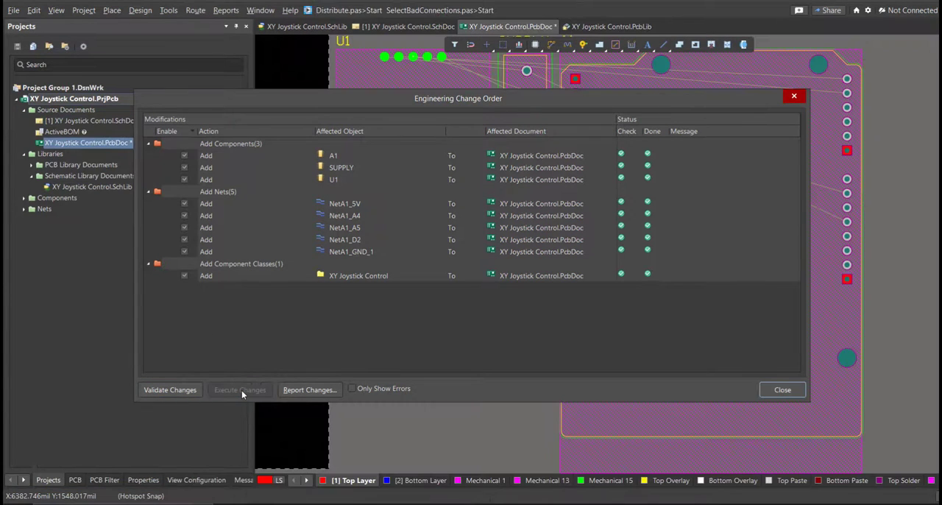
{"action": "left_click", "coordinate": [767, 395]}
Arrange the components on the board, with the rotated Arduino at lower left, SUPPLY above it and joystick module U1 to its right.
{"action": "scroll", "coordinate": [657, 386], "scroll_direction": "down", "scroll_amount": 2, "text": "ctrl"}
{"action": "right_click_drag", "start_coordinate": [514, 360], "coordinate": [642, 369]}
{"action": "scroll", "coordinate": [642, 368], "scroll_direction": "down", "scroll_amount": 2, "text": "ctrl"}
{"action": "left_click_drag", "start_coordinate": [744, 356], "coordinate": [450, 413]}
{"action": "key", "text": "space"}
{"action": "key", "text": "space"}
{"action": "left_click_drag", "start_coordinate": [687, 279], "coordinate": [564, 332]}
{"action": "left_click_drag", "start_coordinate": [725, 284], "coordinate": [377, 278]}
{"action": "left_click_drag", "start_coordinate": [572, 285], "coordinate": [333, 375]}
{"action": "left_click_drag", "start_coordinate": [450, 391], "coordinate": [432, 392]}
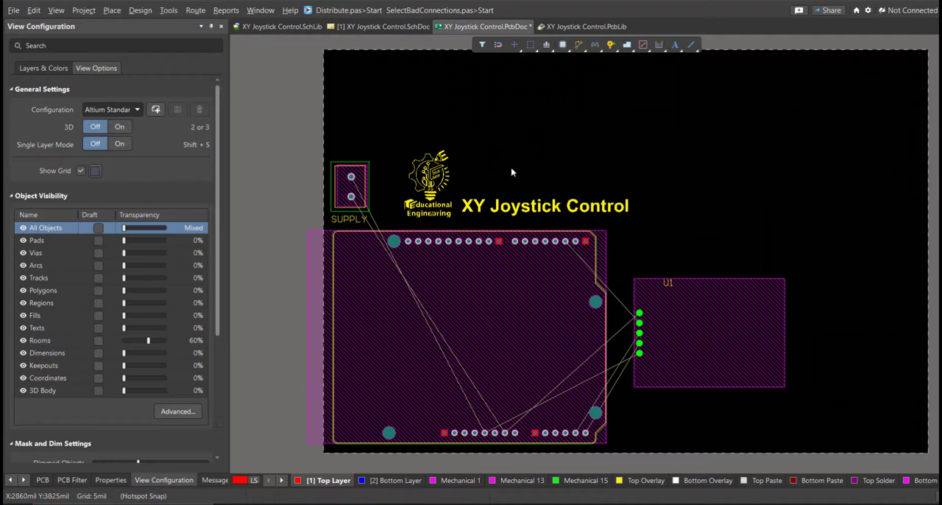
Edit the board shape in planning mode, lowering the upper edge to a board height of about 3060 mil and bringing the right edge in beside U1.
{"action": "scroll", "coordinate": [515, 166], "scroll_direction": "down", "scroll_amount": 2, "text": "ctrl"}
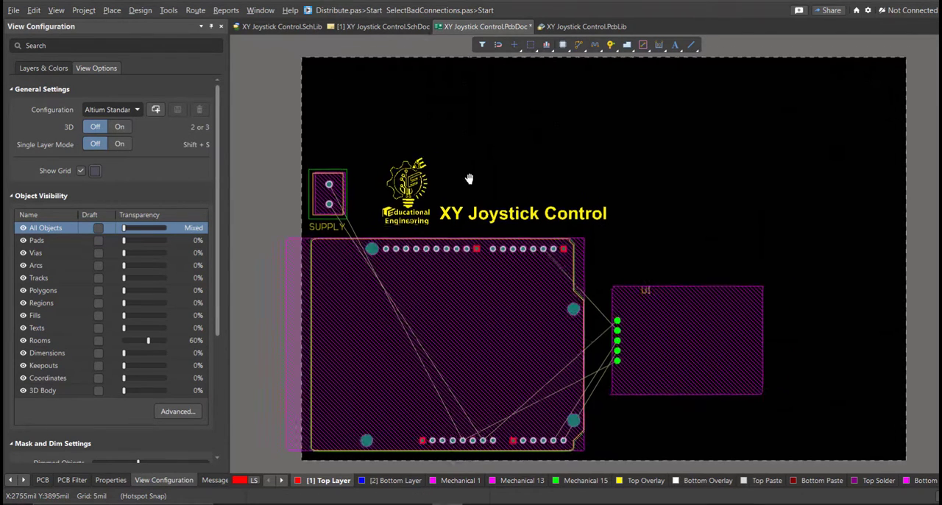
{"action": "key", "text": "1"}
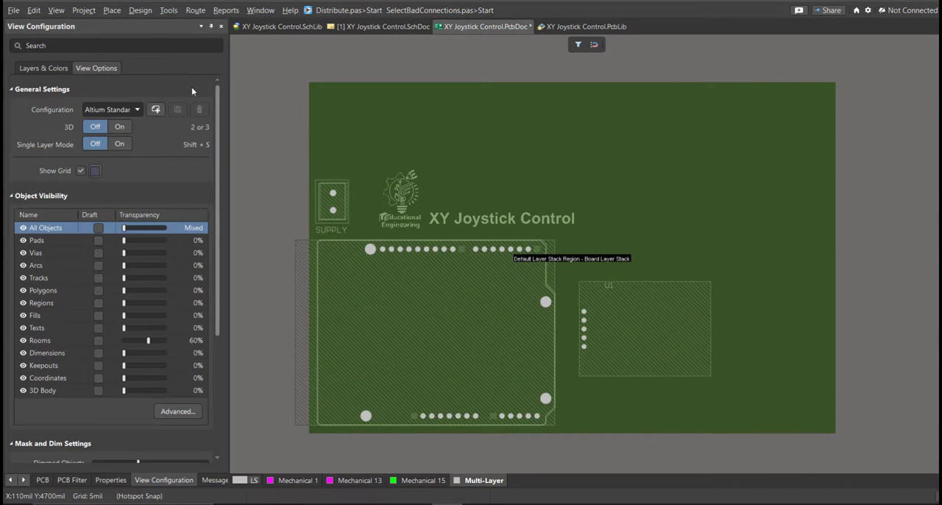
{"action": "left_click", "coordinate": [140, 10]}
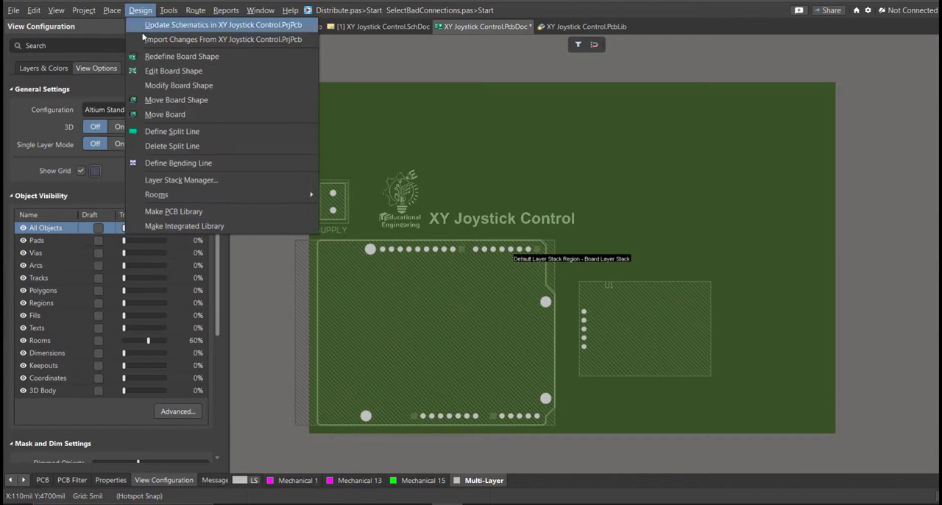
{"action": "left_click", "coordinate": [165, 70]}
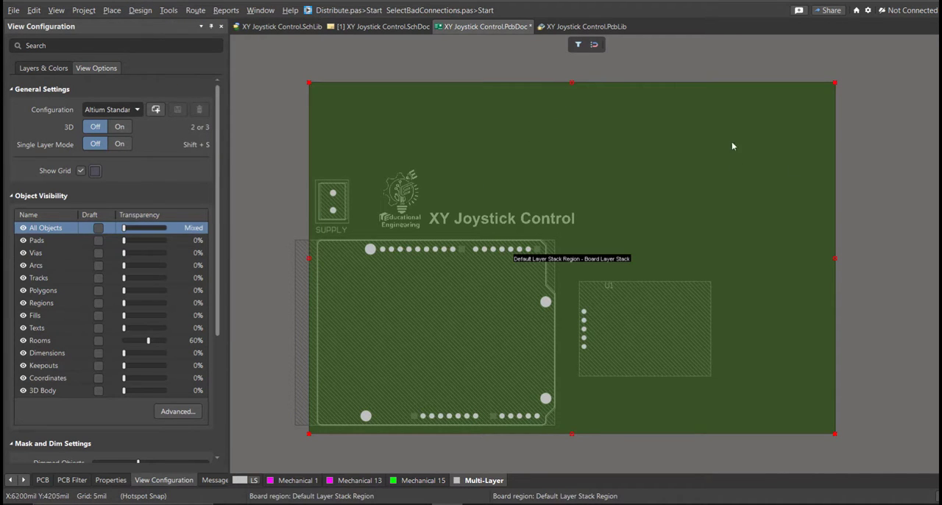
{"action": "left_click", "coordinate": [565, 164]}
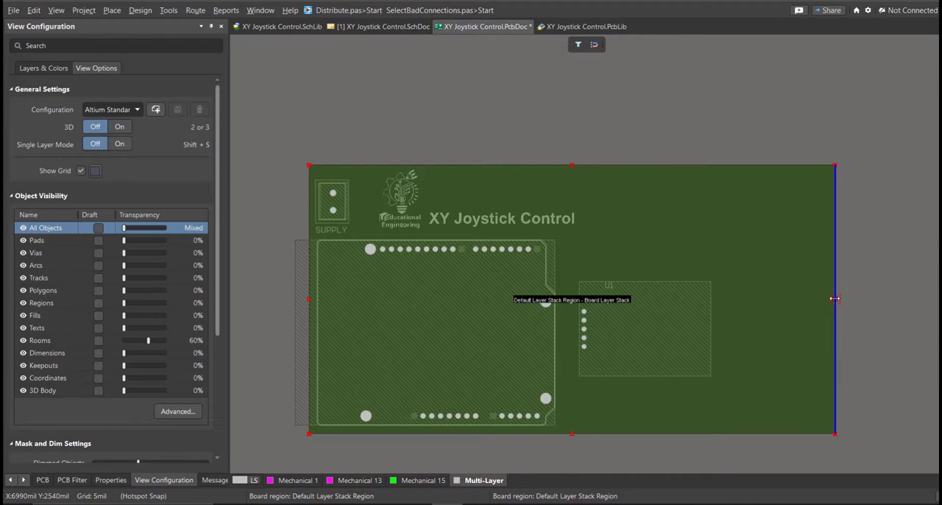
{"action": "left_click", "coordinate": [719, 298]}
{"action": "key", "text": "2"}
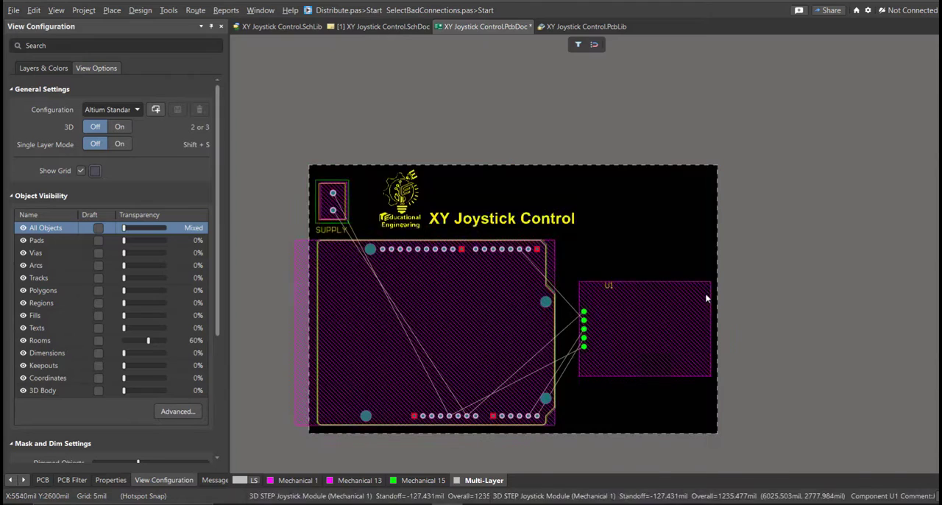
Examine the resized board and the component placement in the 3D view, and return to the 2D layout.
{"action": "key", "text": "3"}
{"action": "key", "text": "2"}
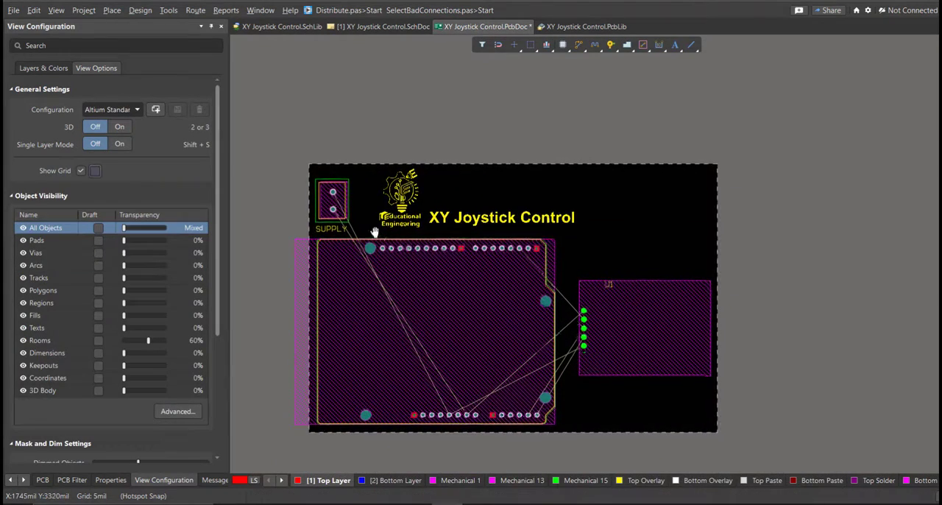
{"action": "scroll", "coordinate": [412, 309], "scroll_direction": "up", "scroll_amount": 2, "text": "ctrl"}
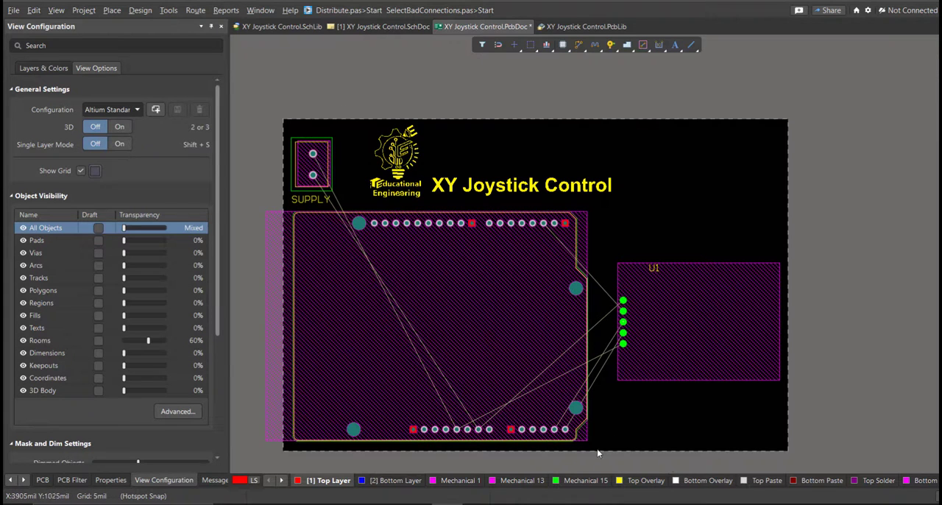
{"action": "right_click_drag", "start_coordinate": [438, 228], "coordinate": [441, 226]}
{"action": "key", "text": "3"}
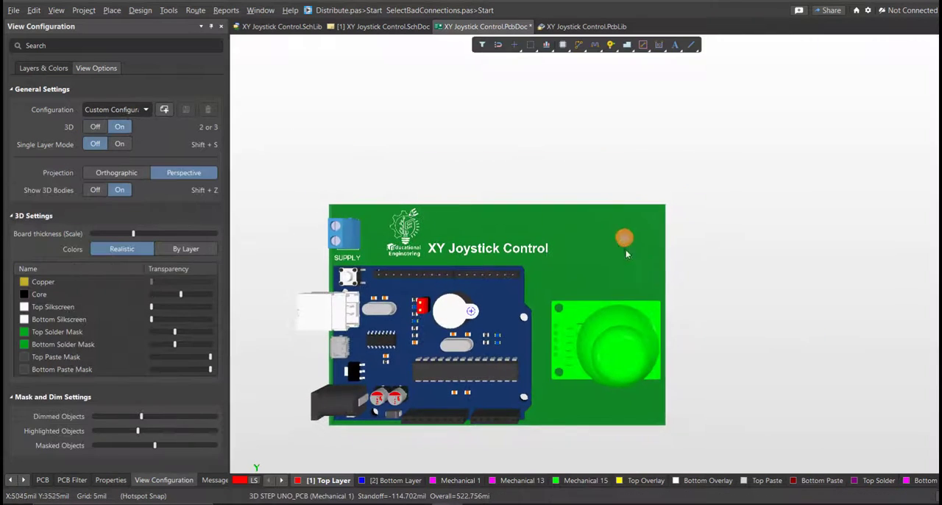
{"action": "key", "text": "2"}
Interactively route the GND net on the Top Layer with 50 mil track from SUPPLY's lower pad through the Arduino GND pad to U1's uppermost pad.
{"action": "scroll", "coordinate": [383, 254], "scroll_direction": "up", "scroll_amount": 4, "text": "ctrl"}
{"action": "right_click_drag", "start_coordinate": [387, 229], "coordinate": [376, 198]}
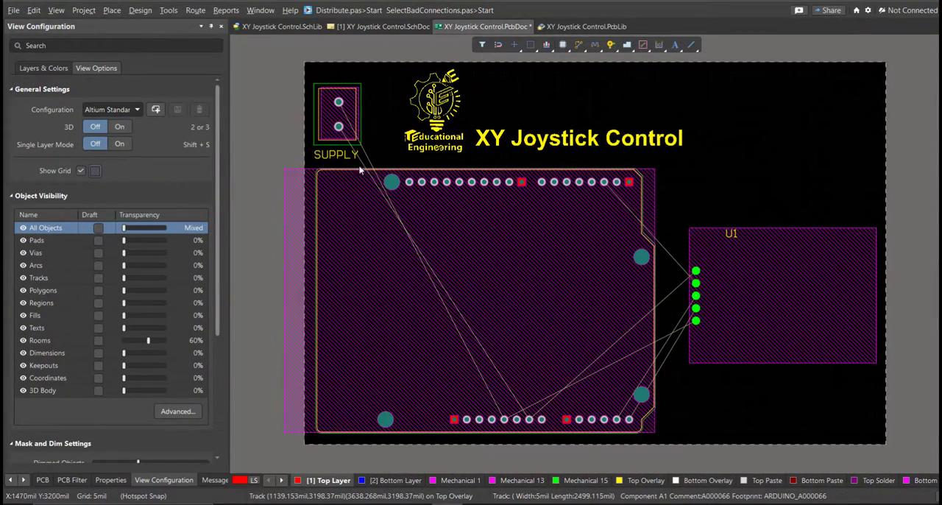
{"action": "right_click_drag", "start_coordinate": [324, 154], "coordinate": [321, 160]}
{"action": "left_click", "coordinate": [195, 10]}
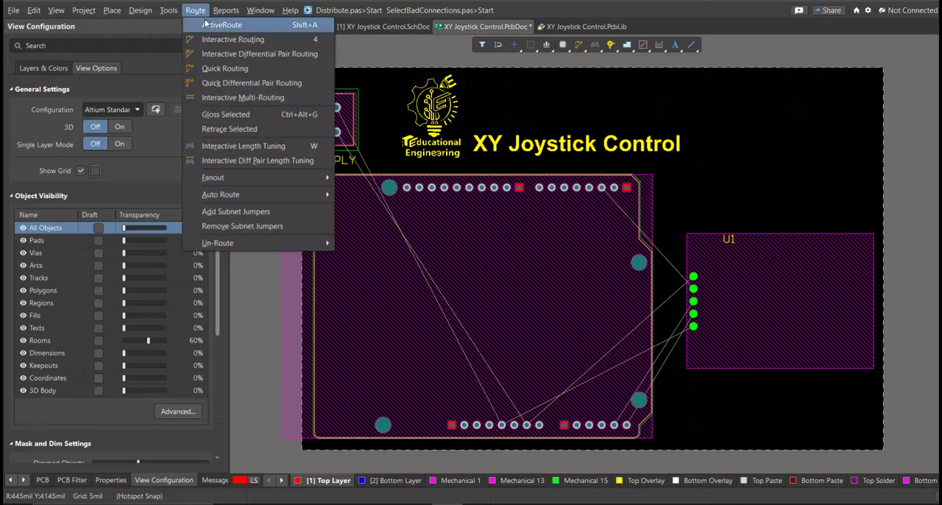
{"action": "left_click", "coordinate": [216, 40]}
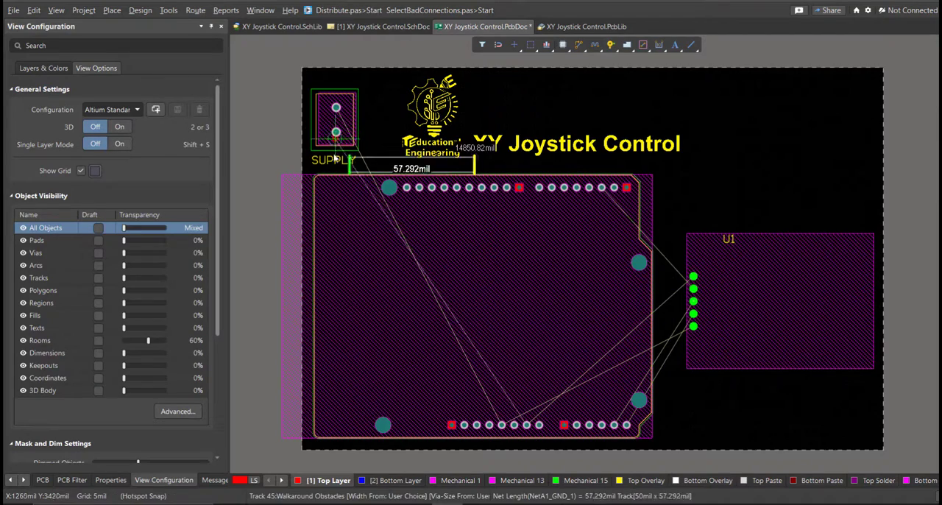
{"action": "left_click", "coordinate": [336, 132]}
{"action": "scroll", "coordinate": [388, 421], "scroll_direction": "up", "scroll_amount": 2, "text": "ctrl"}
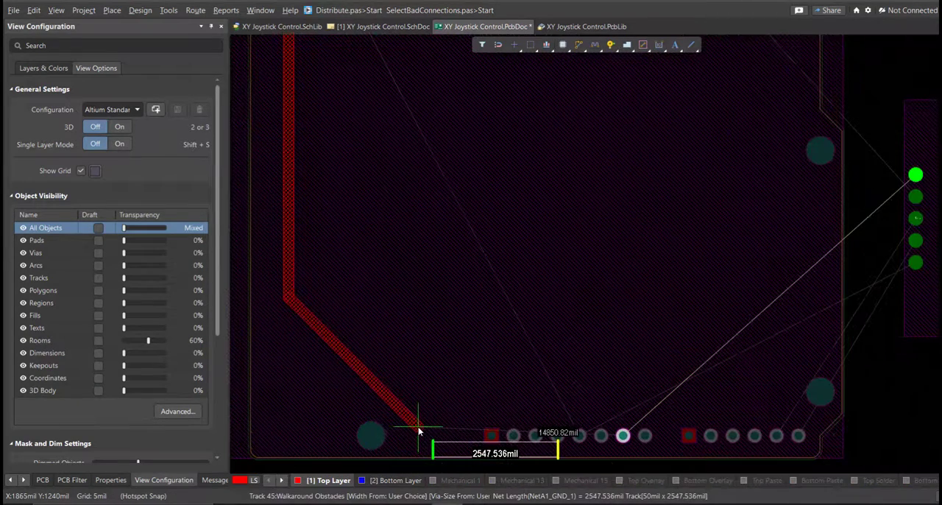
{"action": "left_click", "coordinate": [419, 430]}
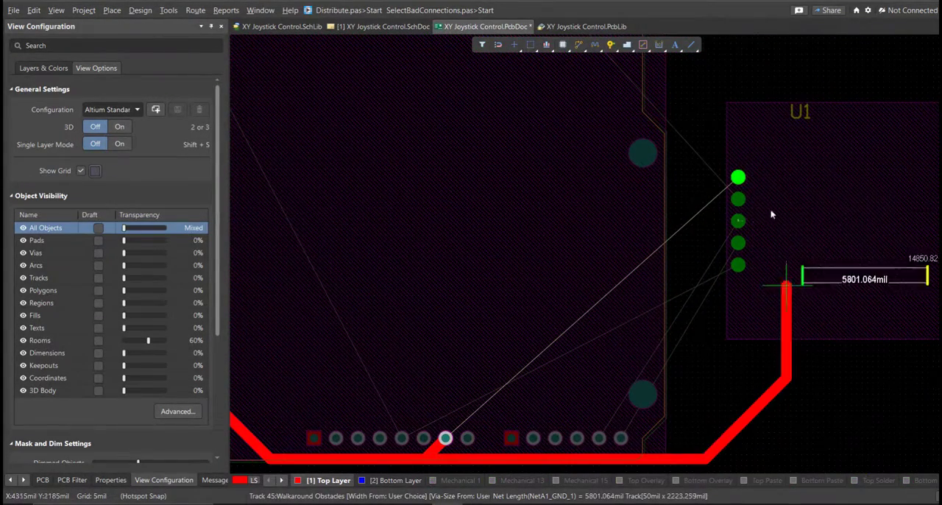
{"action": "left_click", "coordinate": [738, 178]}
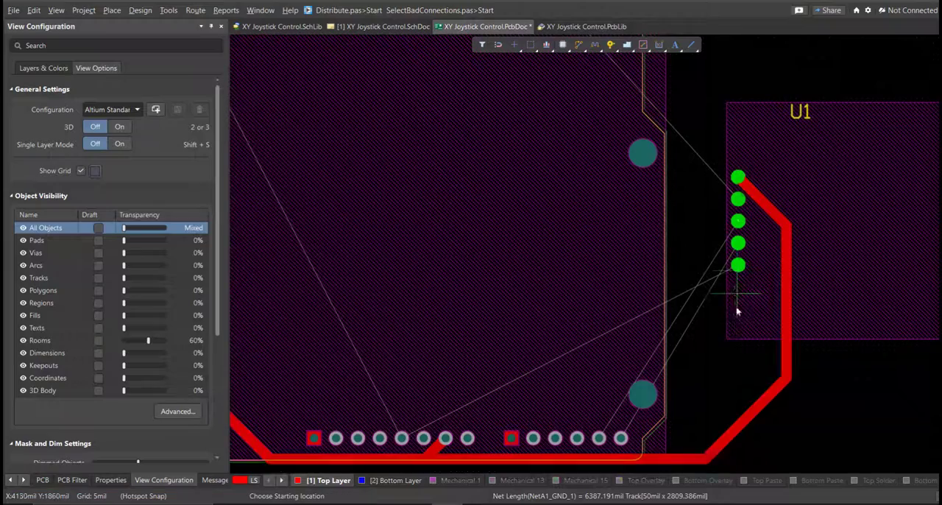
Try to route the 5V net from U1's lowest pad to the Arduino's 5V pad, and undo that track.
{"action": "left_click", "coordinate": [739, 267]}
{"action": "left_click", "coordinate": [402, 438]}
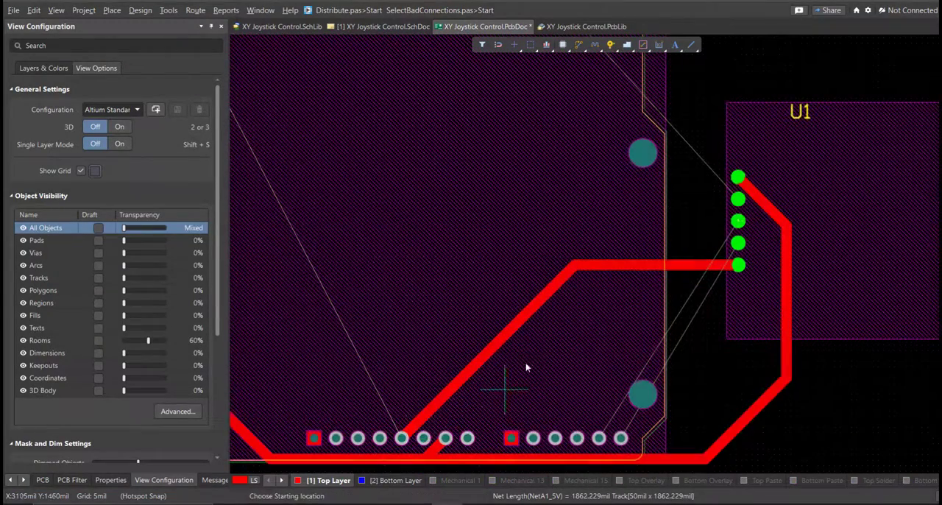
{"action": "key", "text": "ctrl+z"}
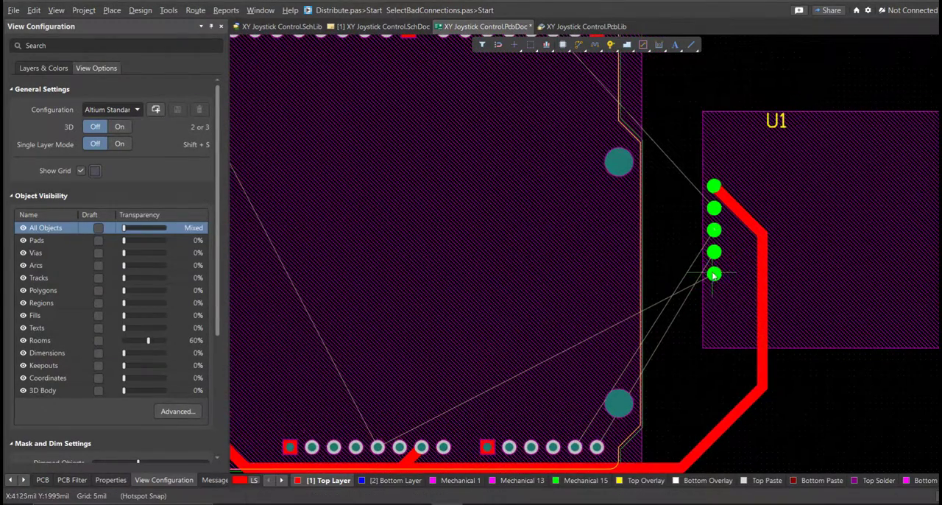
Route 50 mil Top Layer tracks between joystick module U1's three middle pads and the Arduino's A5, A4 and D2 pads.
{"action": "left_click", "coordinate": [715, 255]}
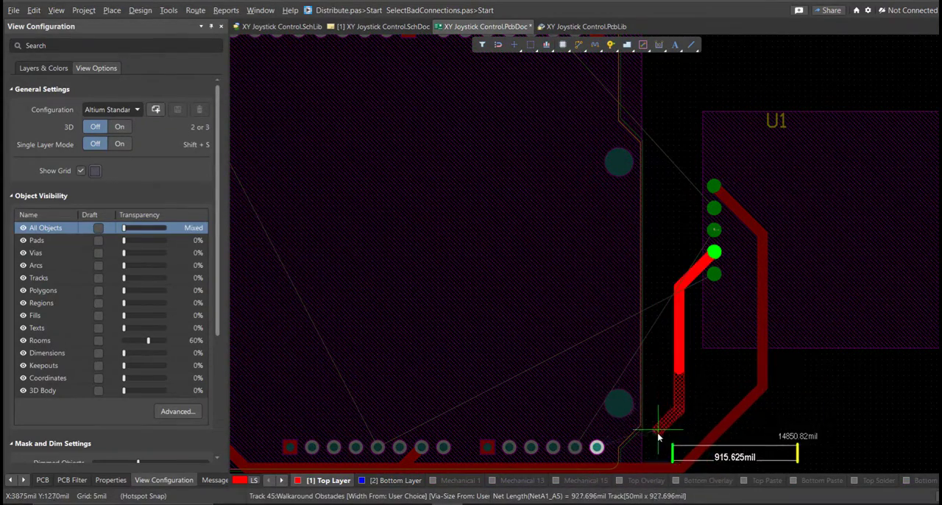
{"action": "left_click", "coordinate": [576, 447]}
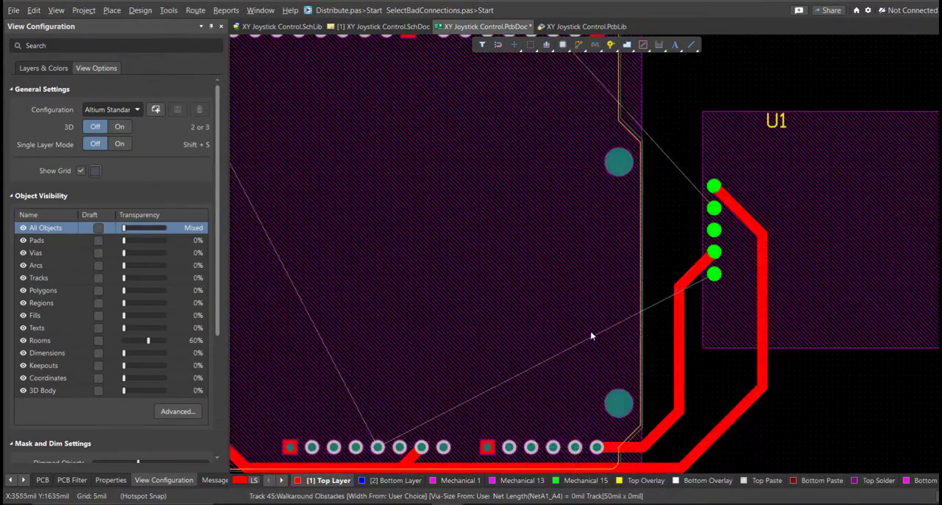
{"action": "left_click", "coordinate": [673, 238]}
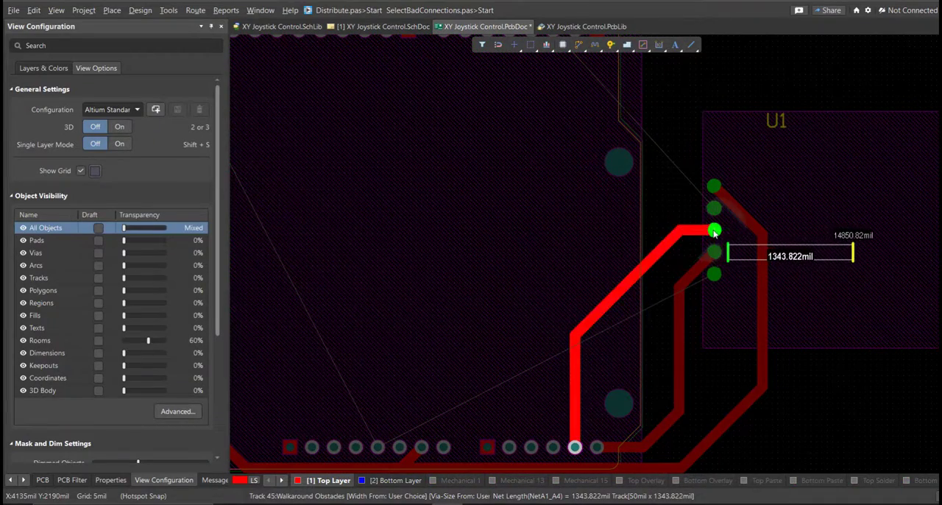
{"action": "left_click", "coordinate": [715, 232]}
{"action": "mouse_move", "coordinate": [533, 179]}
{"action": "right_mouse_down"}
{"action": "mouse_move", "coordinate": [615, 282]}
{"action": "mouse_move", "coordinate": [620, 328]}
{"action": "right_mouse_up"}
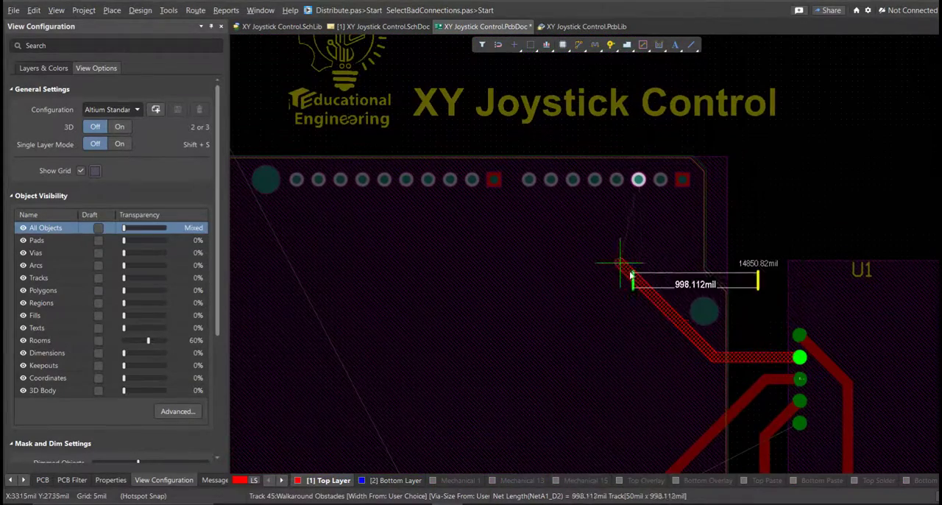
{"action": "left_click", "coordinate": [638, 180]}
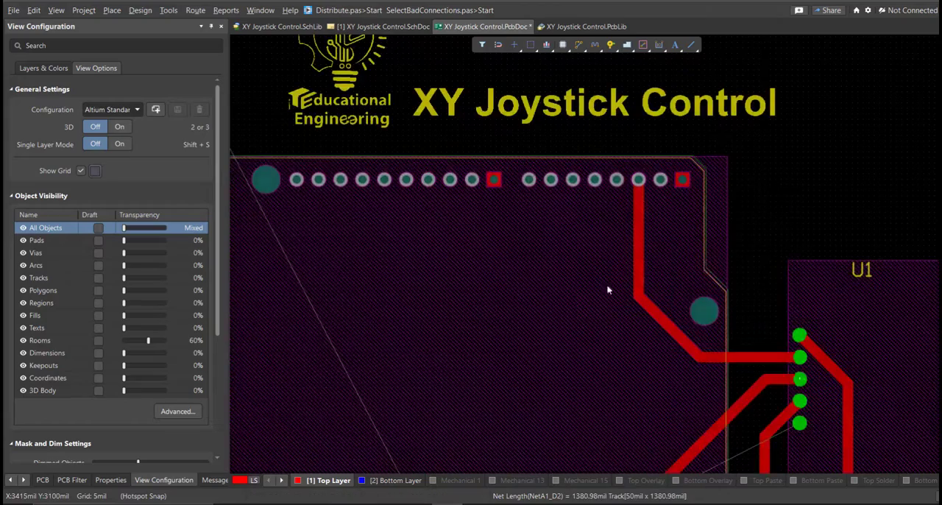
Route the 5V net on the Top Layer with 50 mil track from SUPPLY's upper pad to the Arduino's 5V pad.
{"action": "scroll", "coordinate": [614, 309], "scroll_direction": "down", "scroll_amount": 3, "text": "ctrl"}
{"action": "scroll", "coordinate": [529, 366], "scroll_direction": "down", "scroll_amount": 2}
{"action": "left_click", "coordinate": [398, 111]}
{"action": "scroll", "coordinate": [450, 360], "scroll_direction": "up", "scroll_amount": 2, "text": "ctrl"}
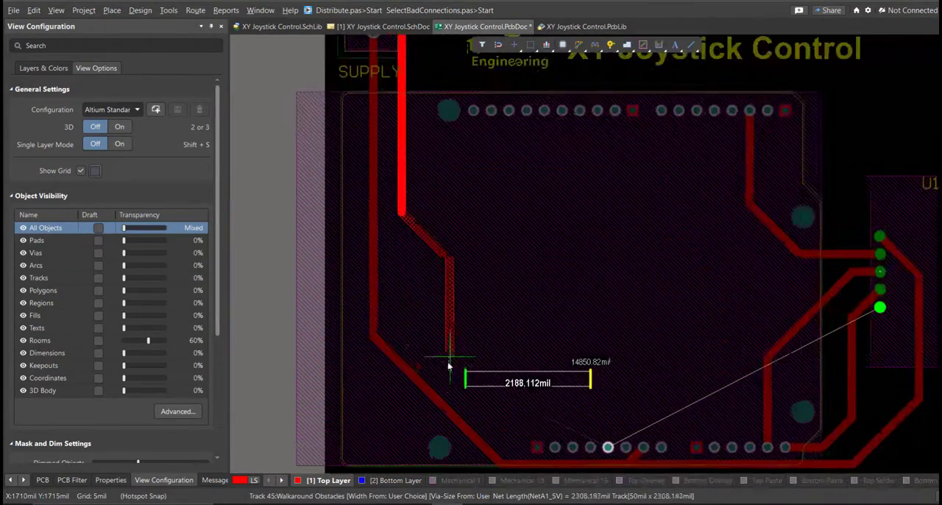
{"action": "left_click", "coordinate": [608, 448]}
Continue the 5V net on the Bottom Layer with 50 mil track from the Arduino's 5V pad to U1's lowest pad.
{"action": "key", "text": "KP_Multiply"}
{"action": "left_click", "coordinate": [609, 449]}
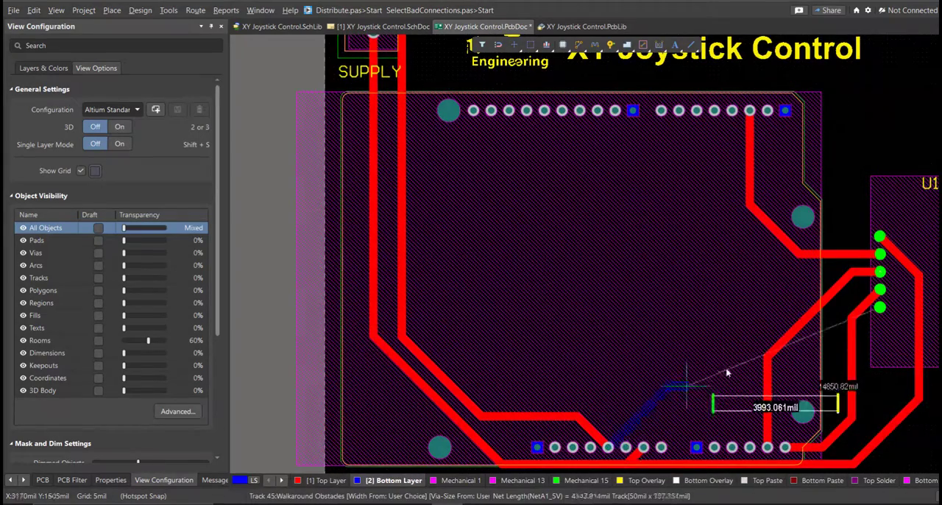
{"action": "left_click", "coordinate": [784, 308]}
Clear the design rule violation markers for all rules.
{"action": "left_click", "coordinate": [24, 482]}
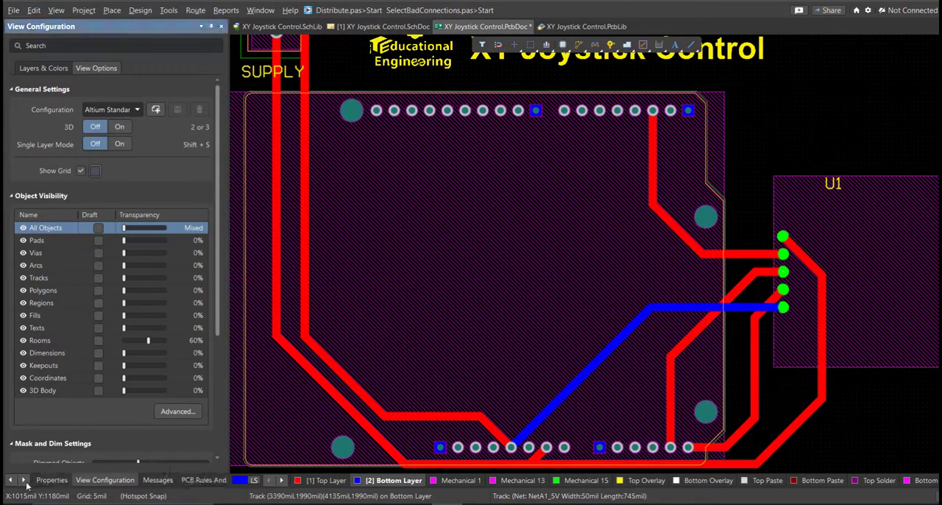
{"action": "left_click", "coordinate": [180, 480]}
{"action": "right_click", "coordinate": [54, 113]}
{"action": "left_click", "coordinate": [107, 190]}
Shift the diagonal segment of the Top Layer 5V track so that it runs straight into the Arduino's 5V pad.
{"action": "right_click_drag", "start_coordinate": [423, 265], "coordinate": [448, 267]}
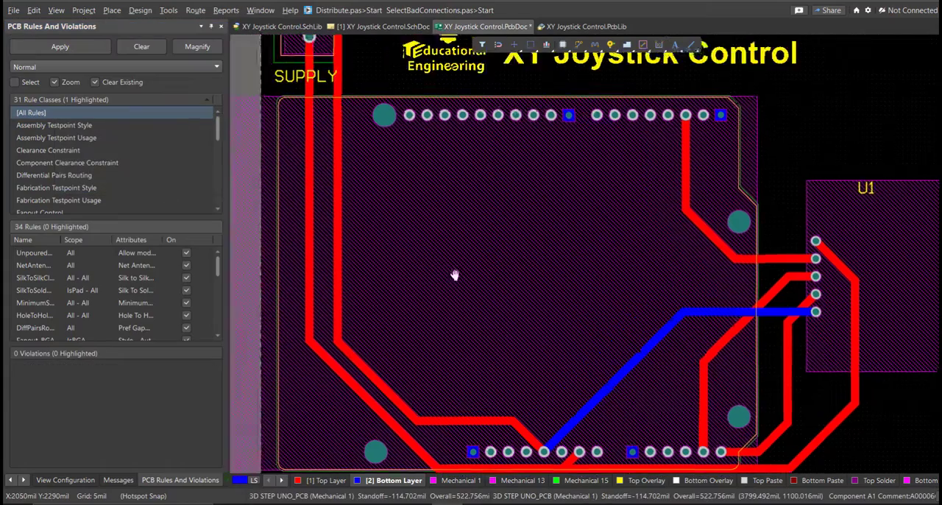
{"action": "scroll", "coordinate": [455, 277], "scroll_direction": "down", "scroll_amount": 2, "text": "ctrl"}
{"action": "right_click_drag", "start_coordinate": [542, 262], "coordinate": [514, 307]}
{"action": "scroll", "coordinate": [514, 307], "scroll_direction": "down", "scroll_amount": 2, "text": "ctrl"}
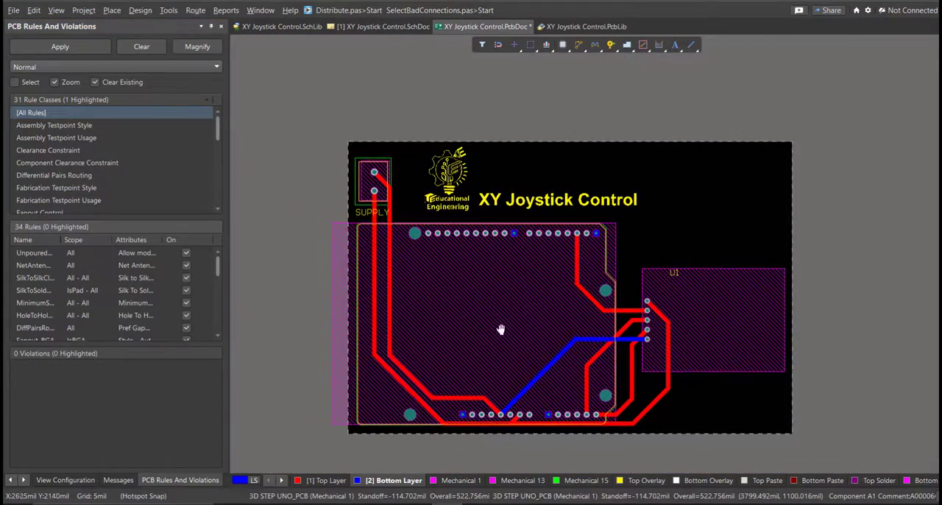
{"action": "scroll", "coordinate": [405, 377], "scroll_direction": "up", "scroll_amount": 4, "text": "ctrl"}
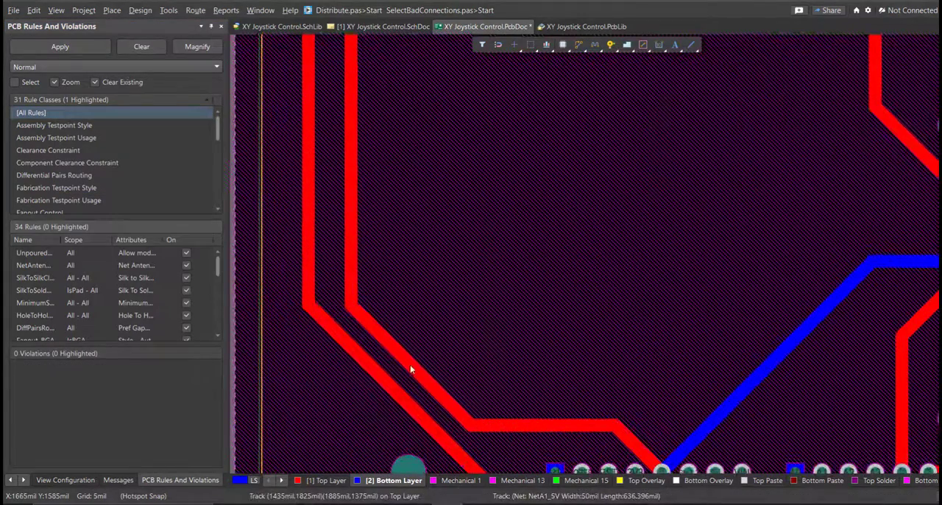
{"action": "left_click", "coordinate": [423, 356]}
{"action": "left_click_drag", "start_coordinate": [446, 368], "coordinate": [663, 469]}
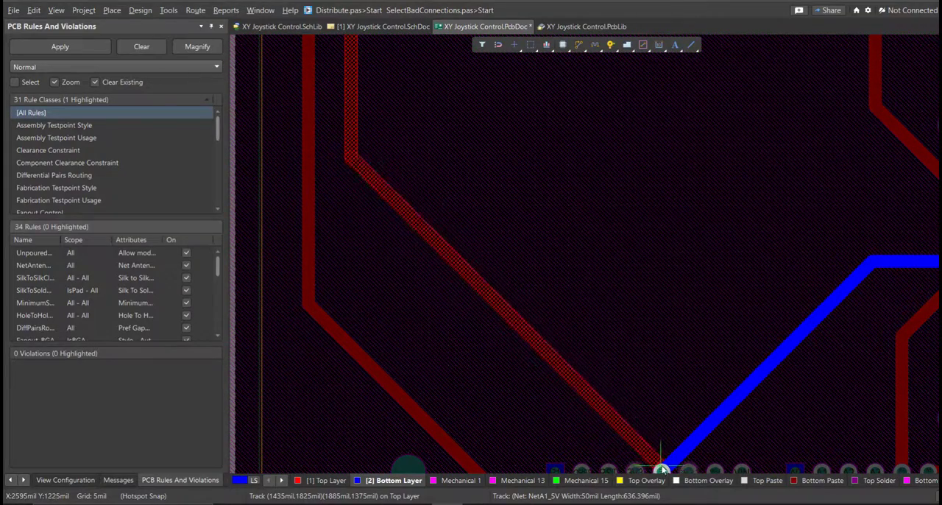
{"action": "scroll", "coordinate": [662, 472], "scroll_direction": "down", "scroll_amount": 5, "text": "ctrl"}
{"action": "scroll", "coordinate": [484, 395], "scroll_direction": "up", "scroll_amount": 8, "text": "ctrl"}
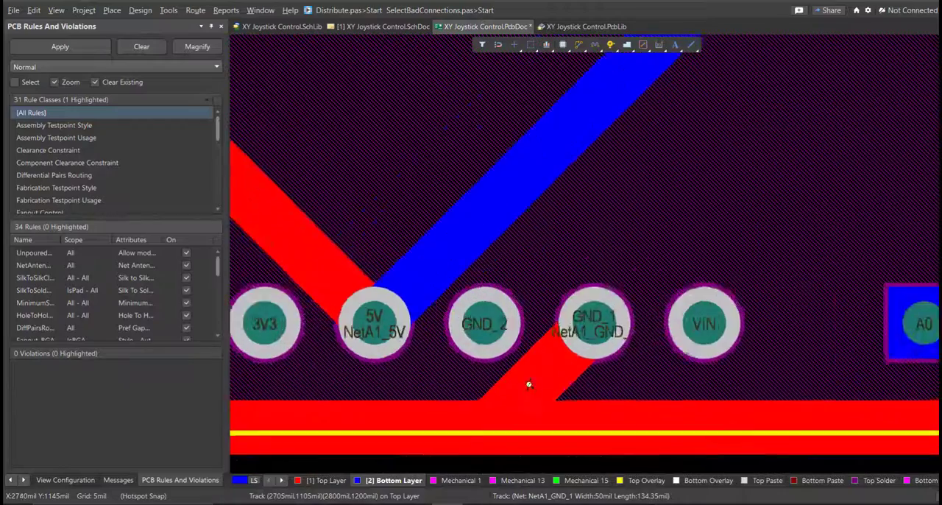
{"action": "scroll", "coordinate": [617, 460], "scroll_direction": "down", "scroll_amount": 6, "text": "ctrl"}
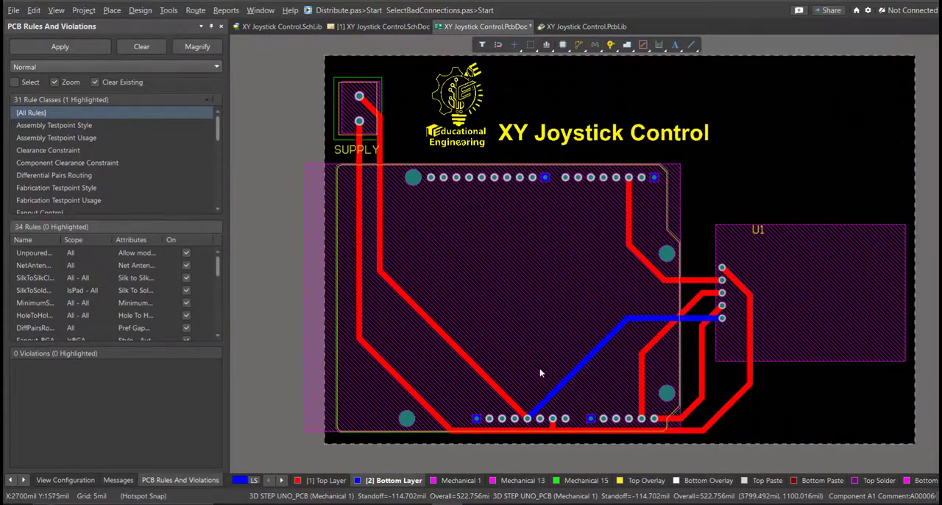
Examine the routed board and its components from tilted angles in the 3D view, and return to the 2D layout.
{"action": "key", "text": "3"}
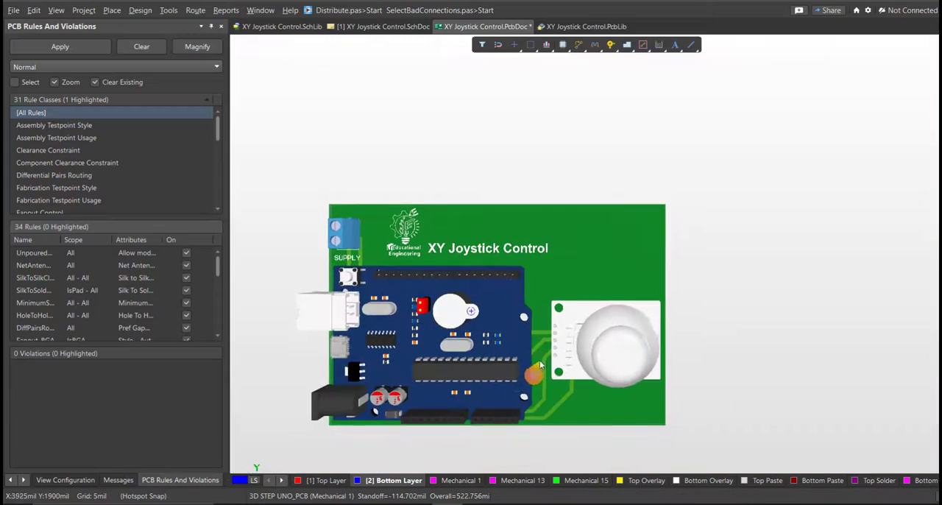
{"action": "key", "text": "shift"}
{"action": "right_click_drag", "start_coordinate": [474, 315], "coordinate": [553, 214], "text": "shift"}
{"action": "scroll", "coordinate": [673, 223], "scroll_direction": "up", "scroll_amount": 4, "text": "ctrl"}
{"action": "right_click_drag", "start_coordinate": [694, 248], "coordinate": [582, 300], "text": "shift"}
{"action": "scroll", "coordinate": [627, 273], "scroll_direction": "down", "scroll_amount": 5, "text": "ctrl"}
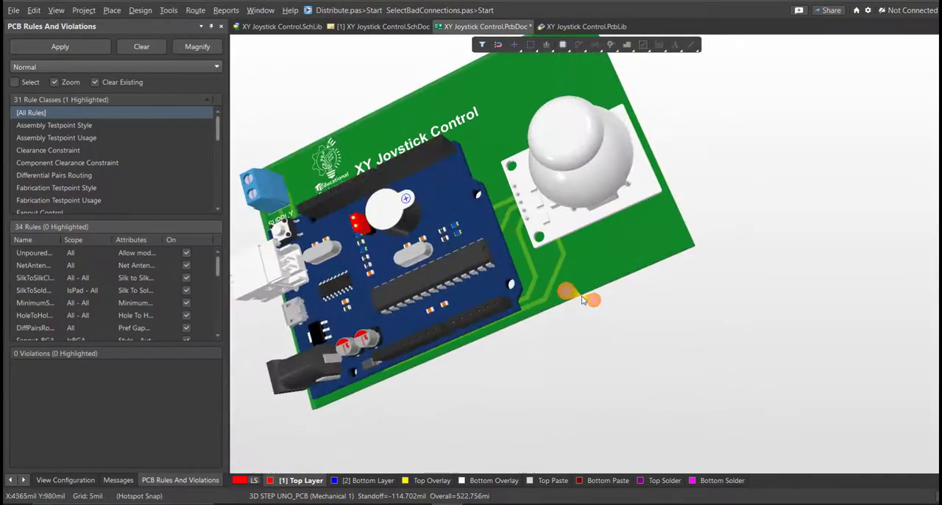
{"action": "key", "text": "2"}
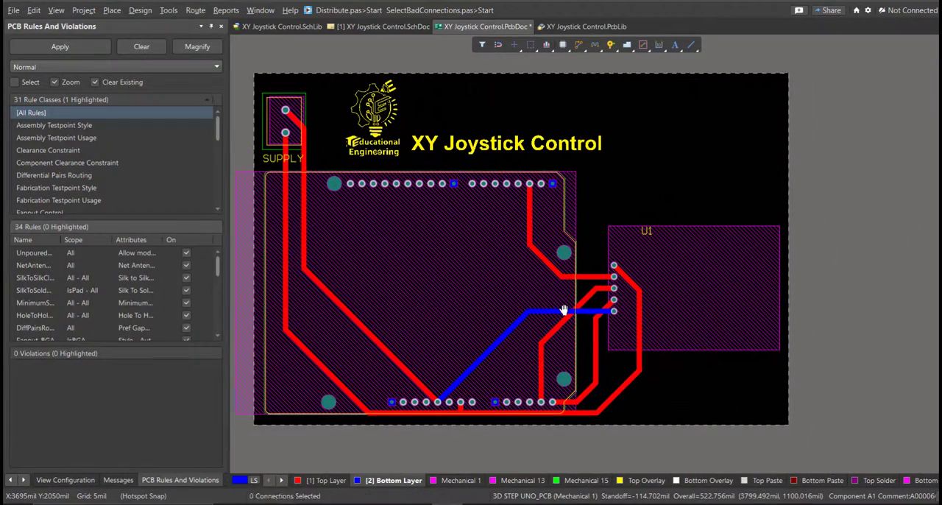
Narrow the board shape in board planning mode by sliding its right edge inward across U1's body, and return to the 2D layout.
{"action": "key", "text": "1"}
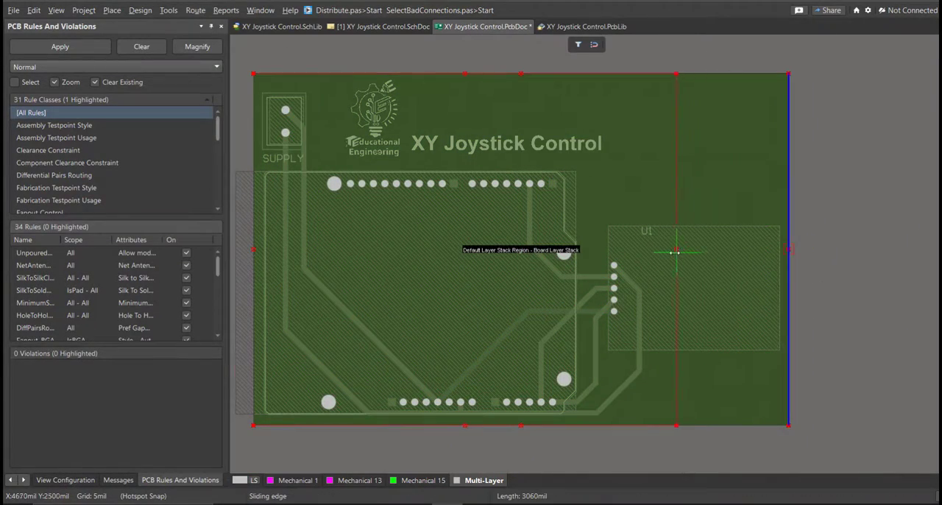
{"action": "left_click", "coordinate": [668, 250]}
{"action": "key", "text": "2"}
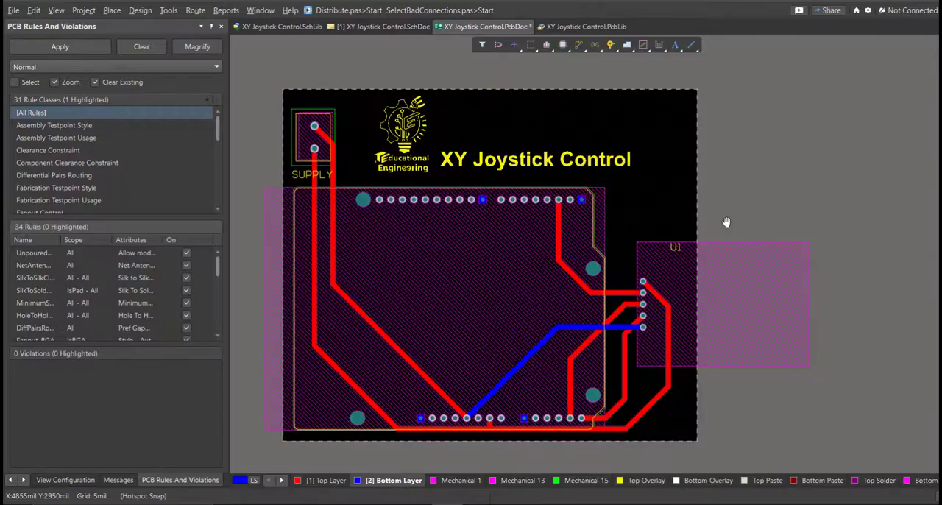
Examine the narrowed board with the overhanging joystick module in the 3D view.
{"action": "key", "text": "3"}
{"action": "right_click_drag", "start_coordinate": [563, 270], "coordinate": [474, 138], "text": "shift"}
{"action": "right_click_drag", "start_coordinate": [474, 138], "coordinate": [803, 434]}
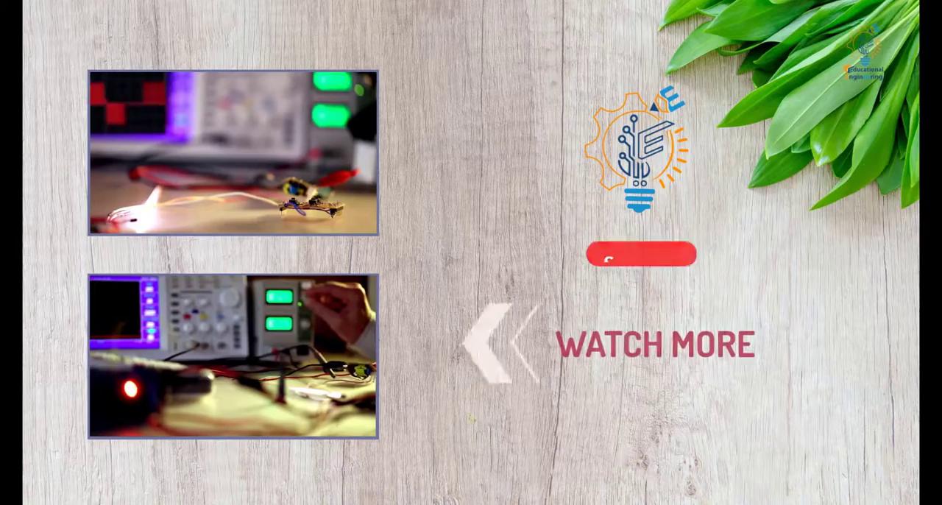